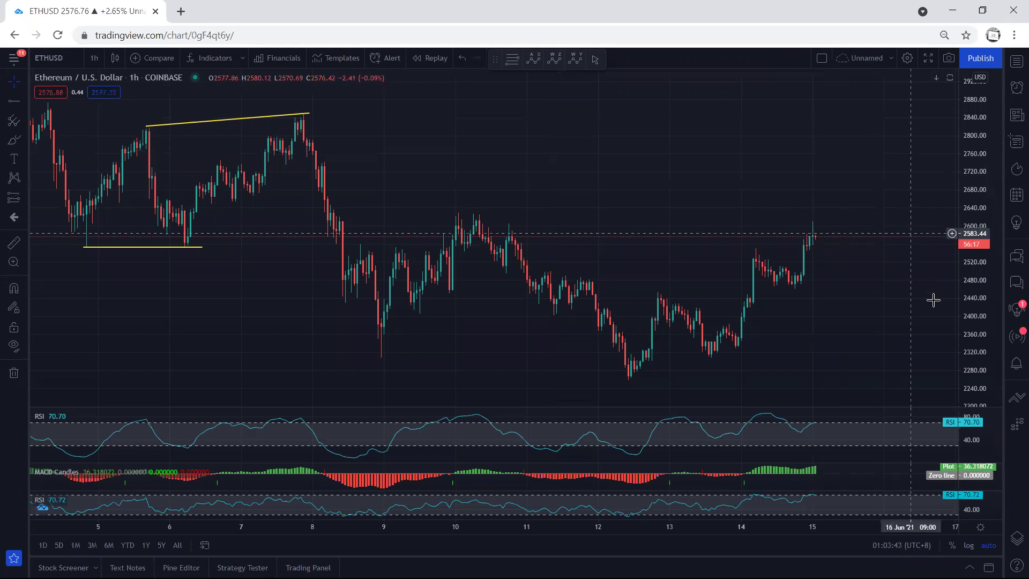
Circle the 11 June consolidation on the hourly ETHUSD chart, and clear the mark
left_click_drag(973, 344, 973, 340)
left_click_drag(880, 339, 881, 332)
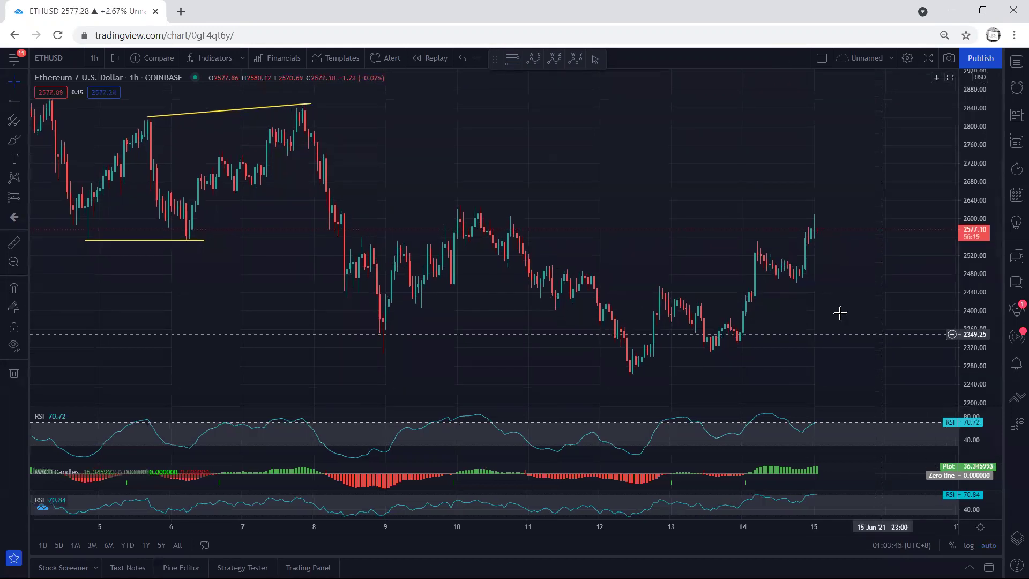
mouse_move(557, 298)
left_mouse_down()
mouse_move(583, 289)
mouse_move(575, 259)
mouse_move(549, 291)
left_mouse_up()
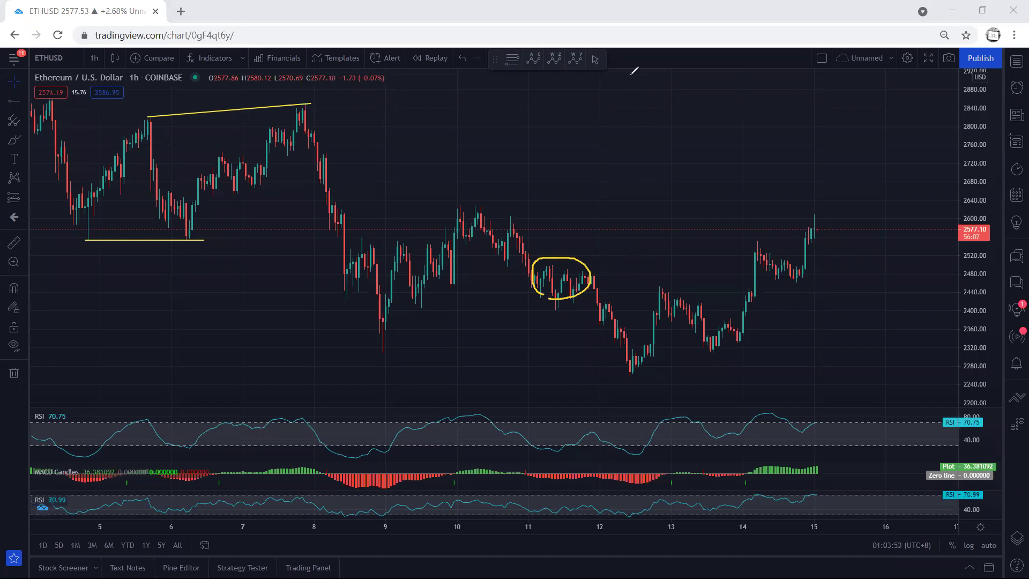
key("ctrl+z")
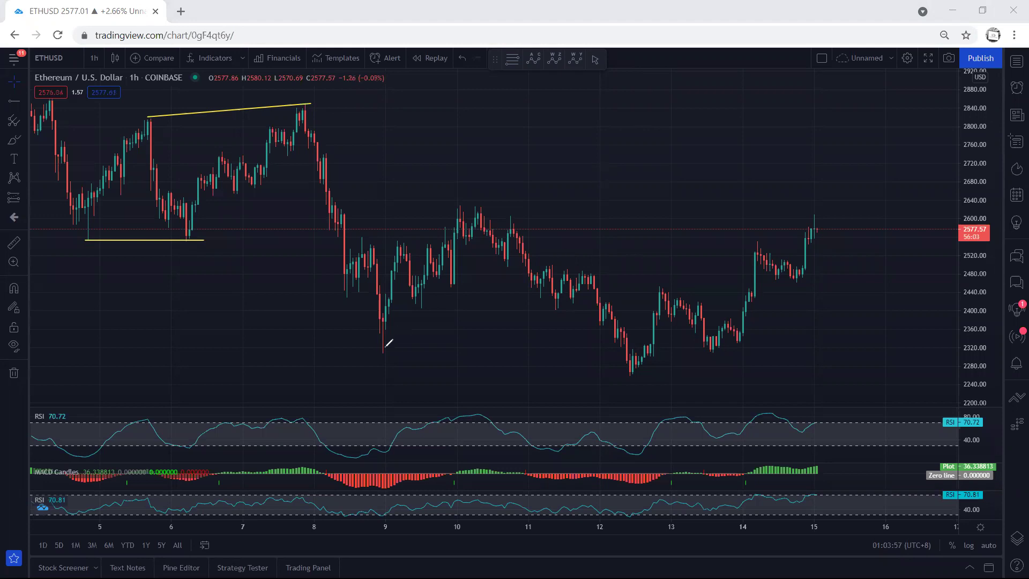
Mark the price lows near 9 June and 12 June and compare them in the enlarged RSI and MACD Candles panes
left_click_drag(374, 353, 383, 352)
mouse_move(630, 382)
left_mouse_down()
mouse_move(638, 365)
mouse_move(624, 368)
mouse_move(630, 379)
left_mouse_up()
left_click_drag(393, 352, 382, 363)
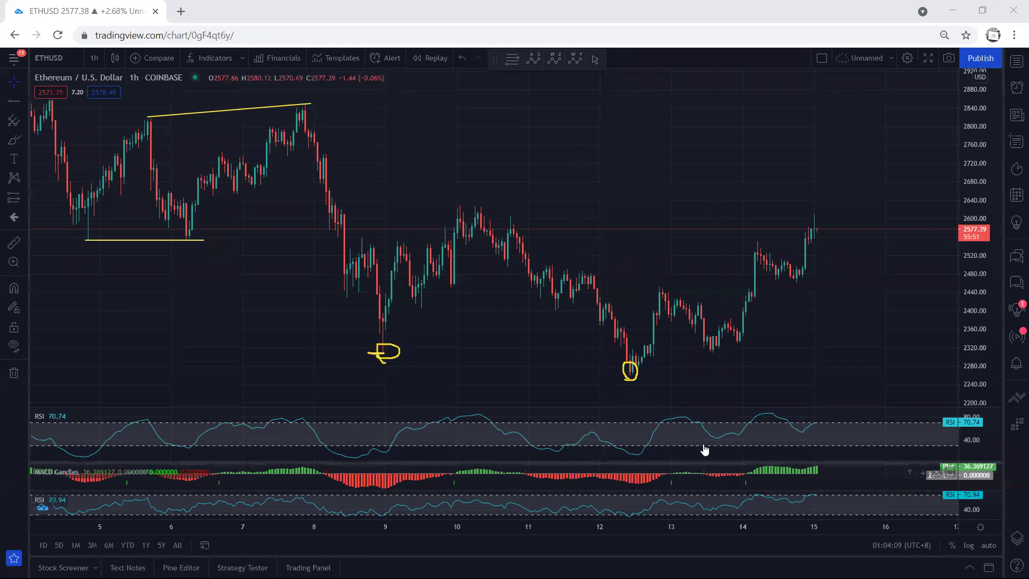
double_click(685, 428)
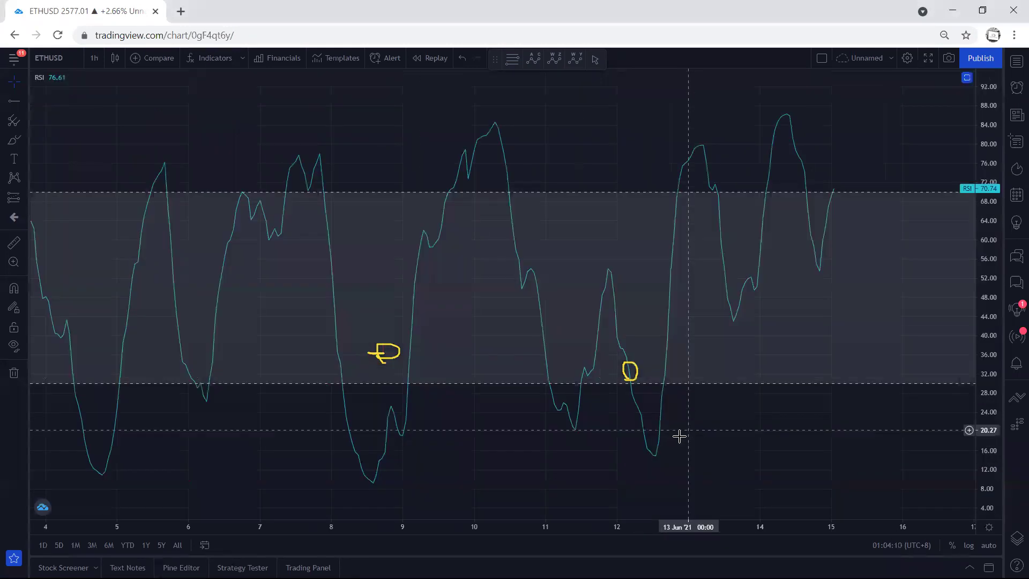
double_click(640, 457)
double_click(663, 477)
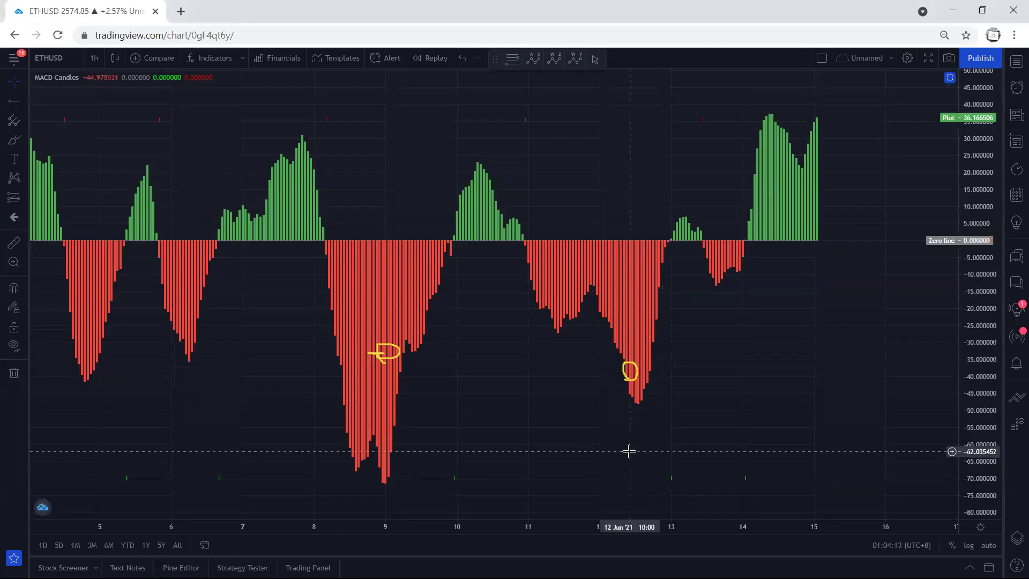
double_click(629, 451)
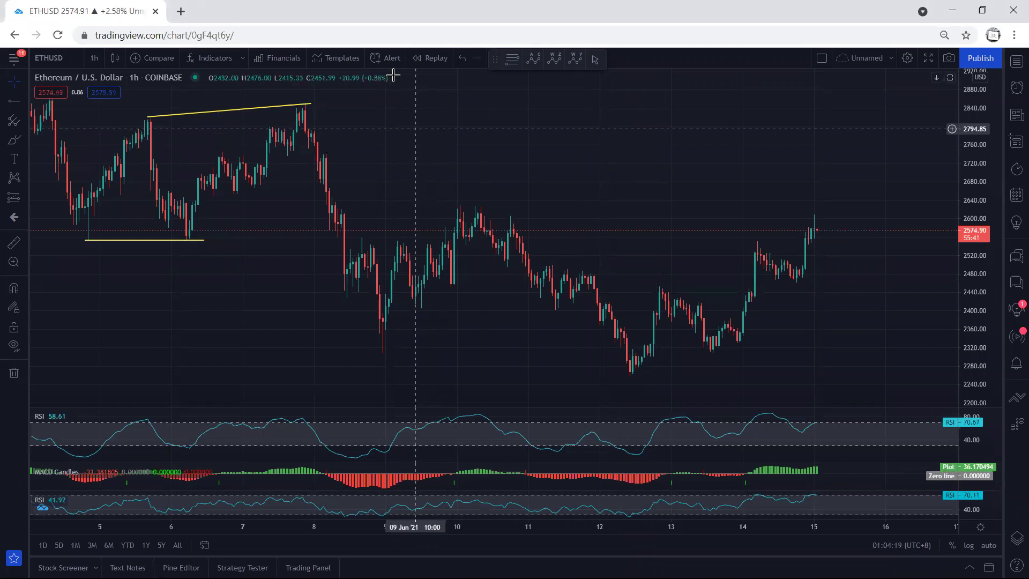
Trace the rise from the 9 June low to the 10 June high, circle the following decline, mark the 12 June low, and clear the marks
mouse_move(477, 213)
left_mouse_down()
mouse_move(563, 292)
mouse_move(479, 216)
mouse_move(378, 305)
left_mouse_up()
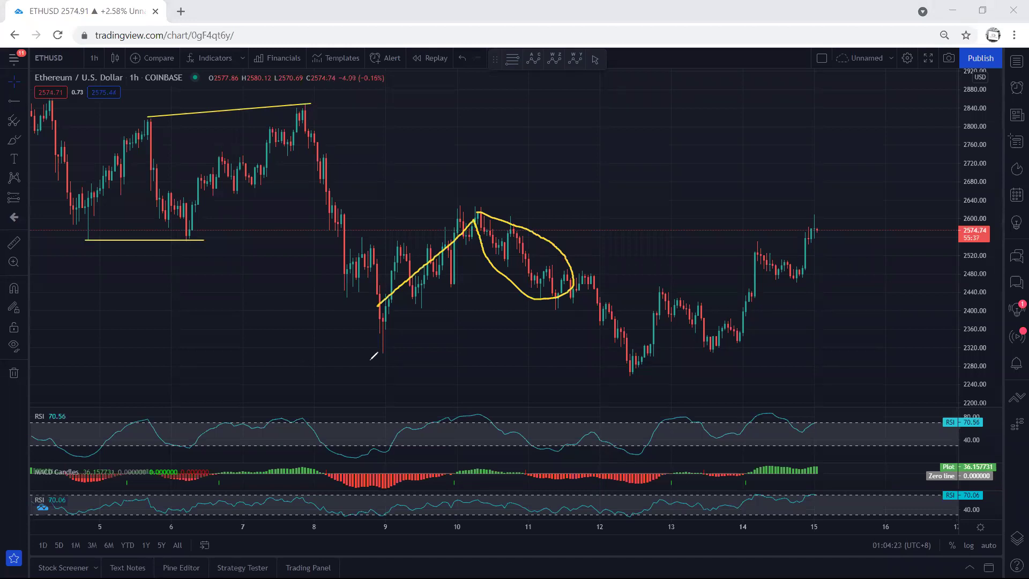
left_click_drag(375, 356, 384, 355)
key("e")
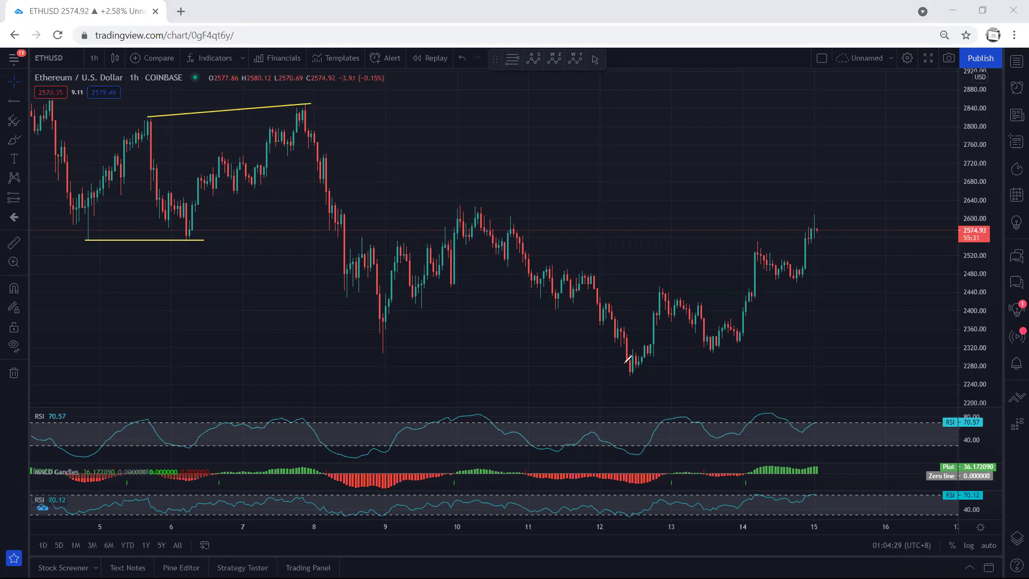
mouse_move(625, 371)
left_mouse_down()
mouse_move(709, 357)
mouse_move(823, 242)
mouse_move(745, 233)
mouse_move(644, 347)
left_mouse_up()
key("ctrl+z")
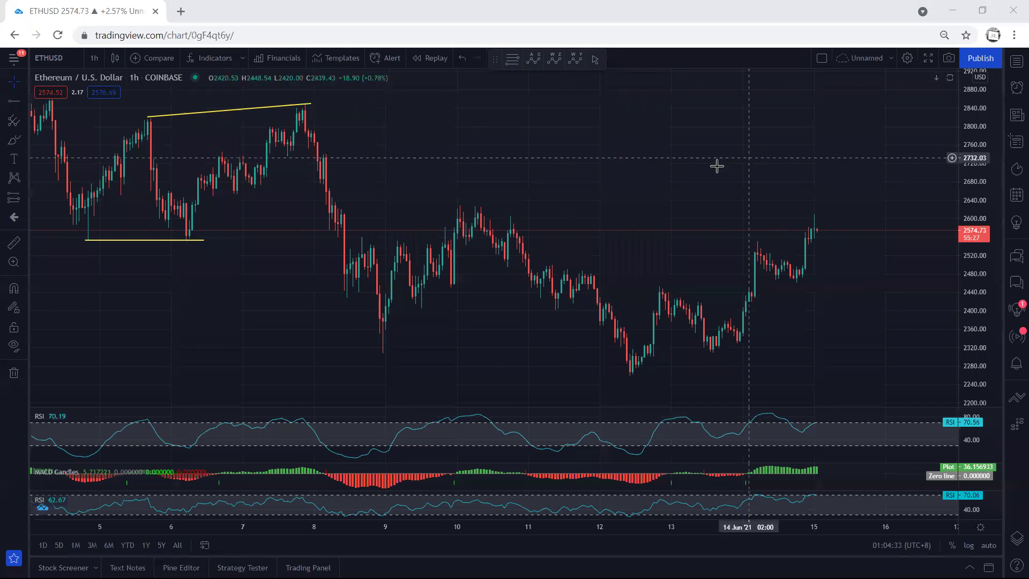
Trace the pullbacks after the 12 and 14 June highs and sketch rising lines along their highs and lows
left_click_drag(649, 165, 577, 165)
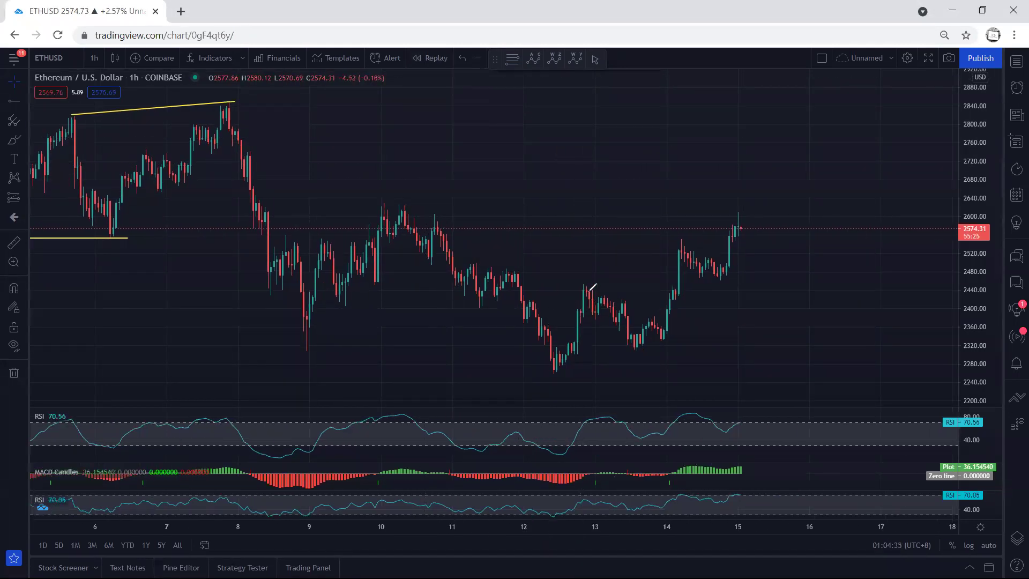
left_click_drag(586, 289, 640, 336)
left_click_drag(681, 251, 710, 275)
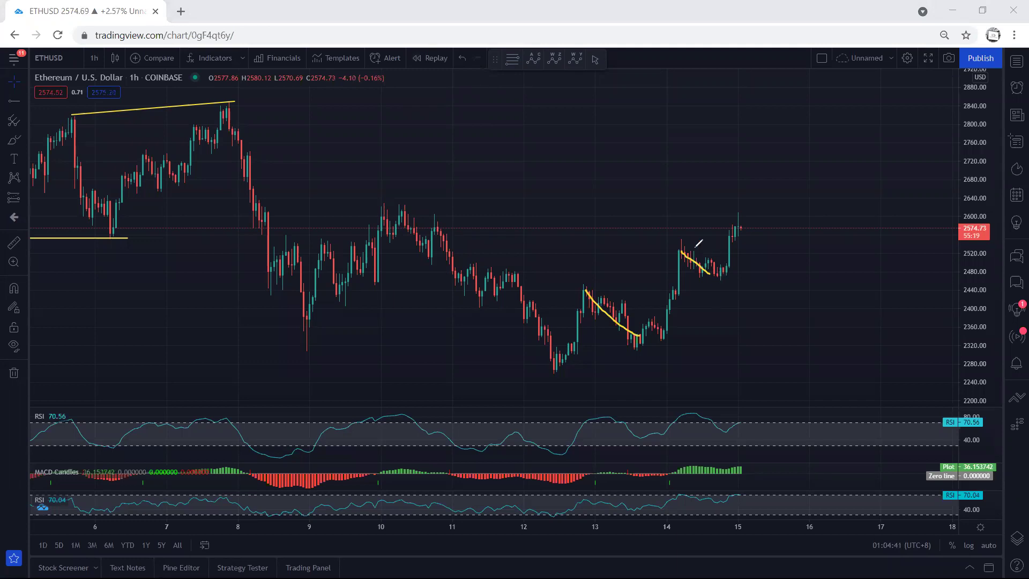
left_click_drag(679, 238, 583, 282)
left_click_drag(724, 286, 657, 362)
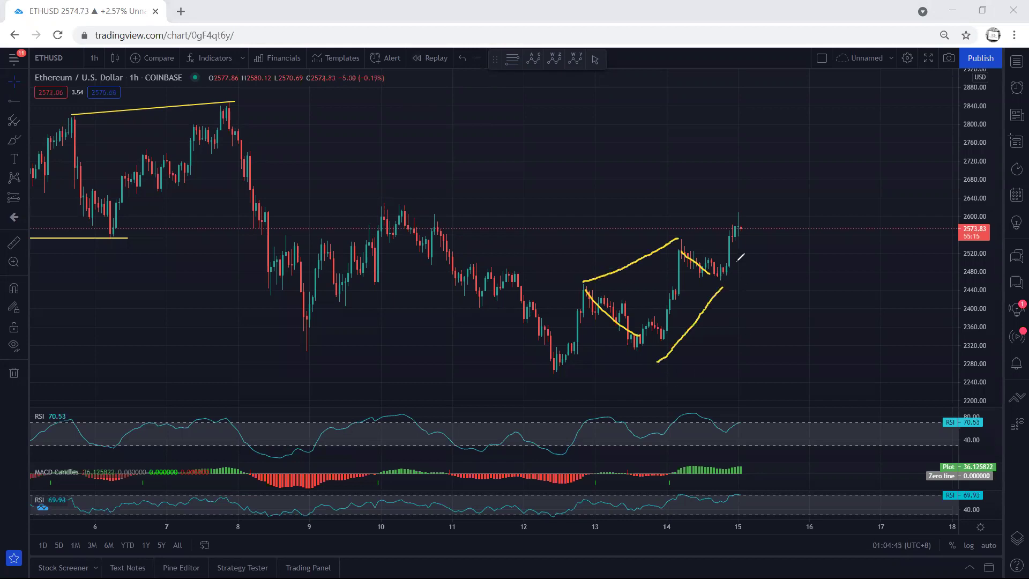
Circle the 14 June and 15 June highs and compare them in the enlarged MACD Candles and RSI panes
mouse_move(735, 214)
left_mouse_down()
mouse_move(736, 227)
mouse_move(730, 210)
left_mouse_up()
mouse_move(681, 248)
left_mouse_down()
mouse_move(688, 235)
mouse_move(679, 248)
left_mouse_up()
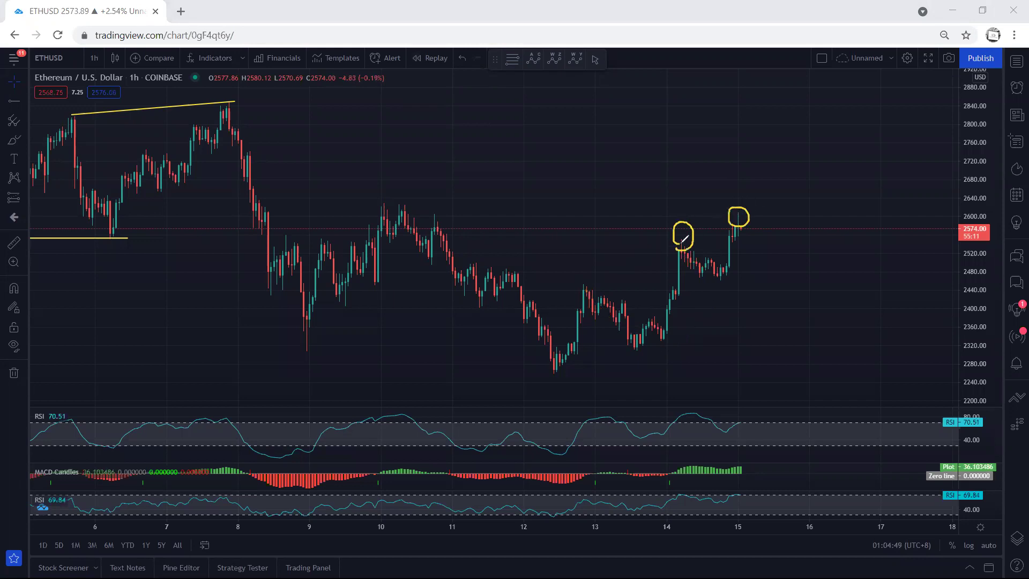
double_click(814, 472)
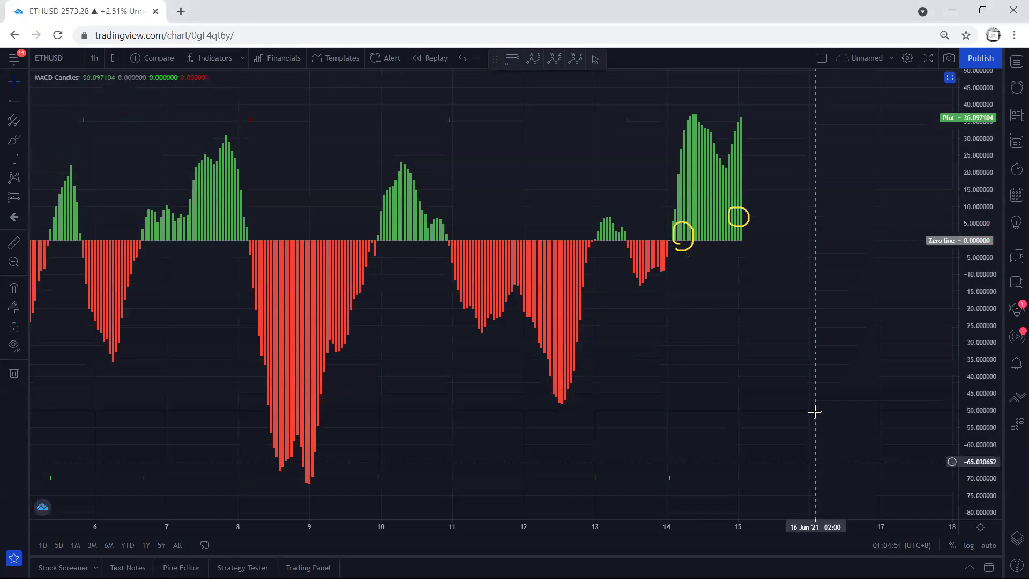
double_click(809, 394)
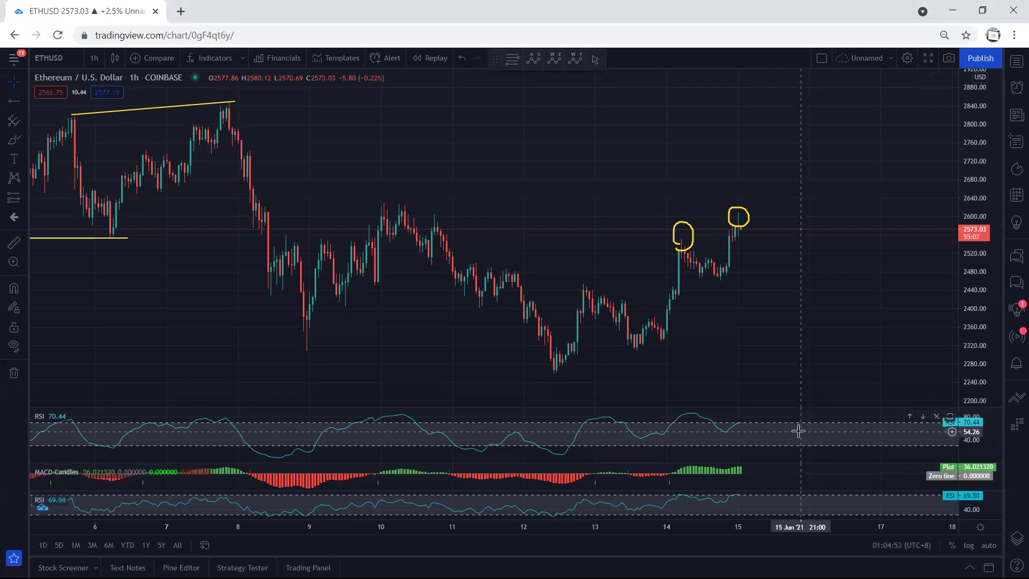
double_click(799, 429)
double_click(795, 301)
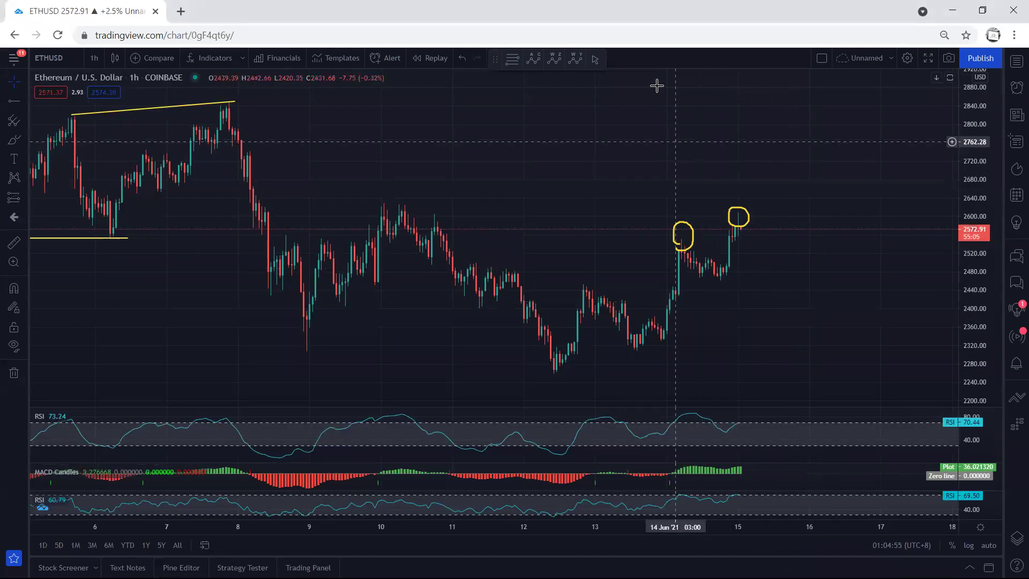
Place a horizontal ray at about 2630 along the 10 June highs, and delete it
left_click_drag(531, 190, 540, 190)
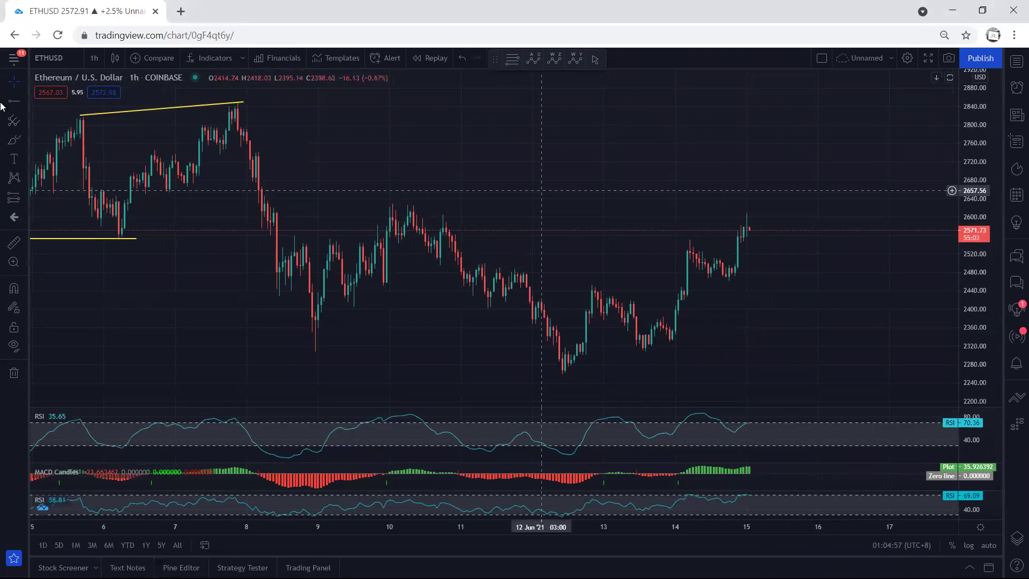
left_click(7, 100)
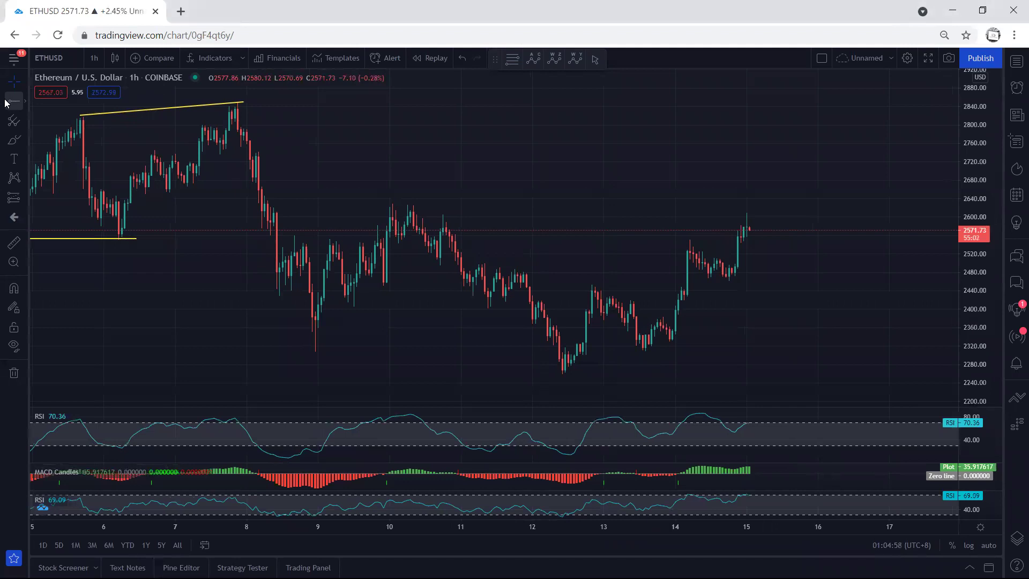
left_click(359, 203)
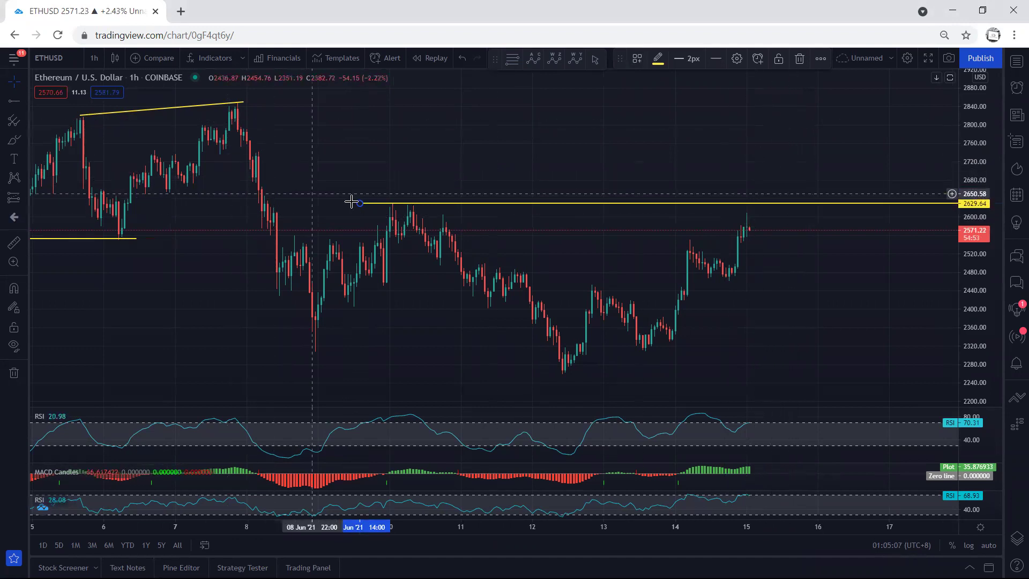
key("Delete")
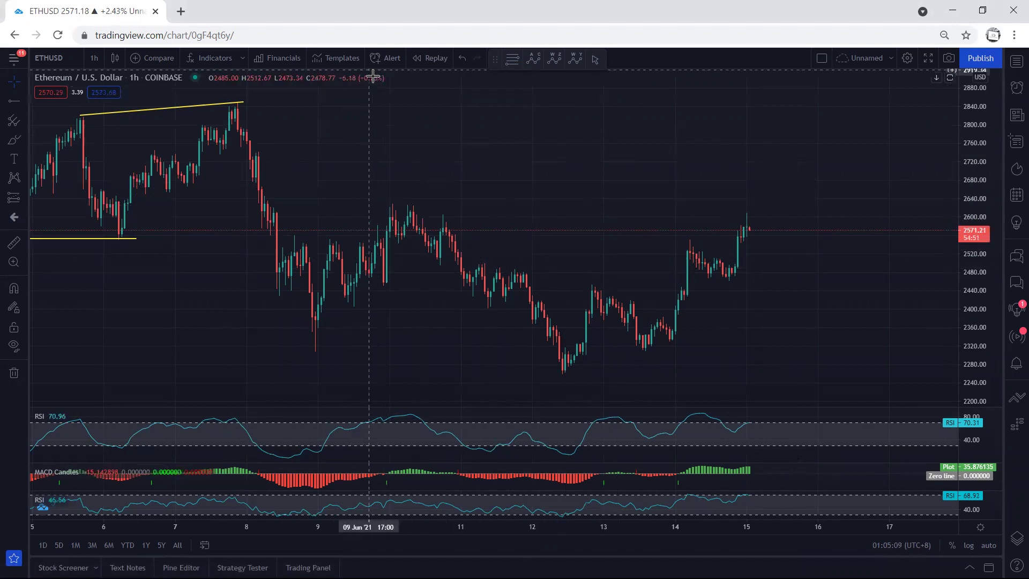
Trace the pullbacks after the 12 and 14 June highs, mark the 10 June resistance highs, and clear the marks
left_click_drag(595, 289, 639, 333)
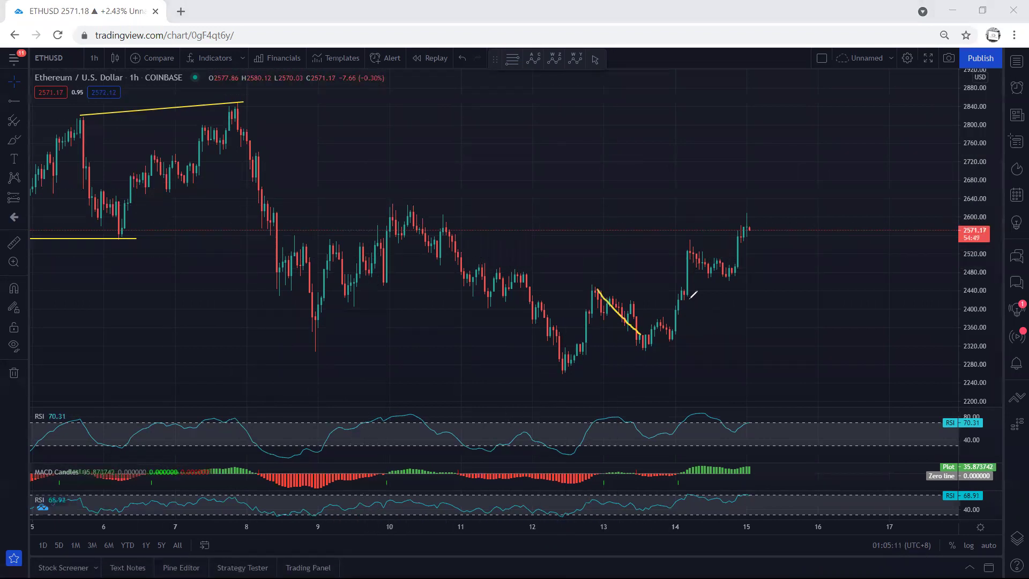
mouse_move(706, 279)
left_mouse_down()
mouse_move(751, 280)
mouse_move(686, 280)
left_mouse_up()
left_click_drag(686, 249, 729, 274)
key("e")
mouse_move(389, 202)
left_mouse_down()
mouse_move(426, 201)
mouse_move(375, 200)
left_mouse_up()
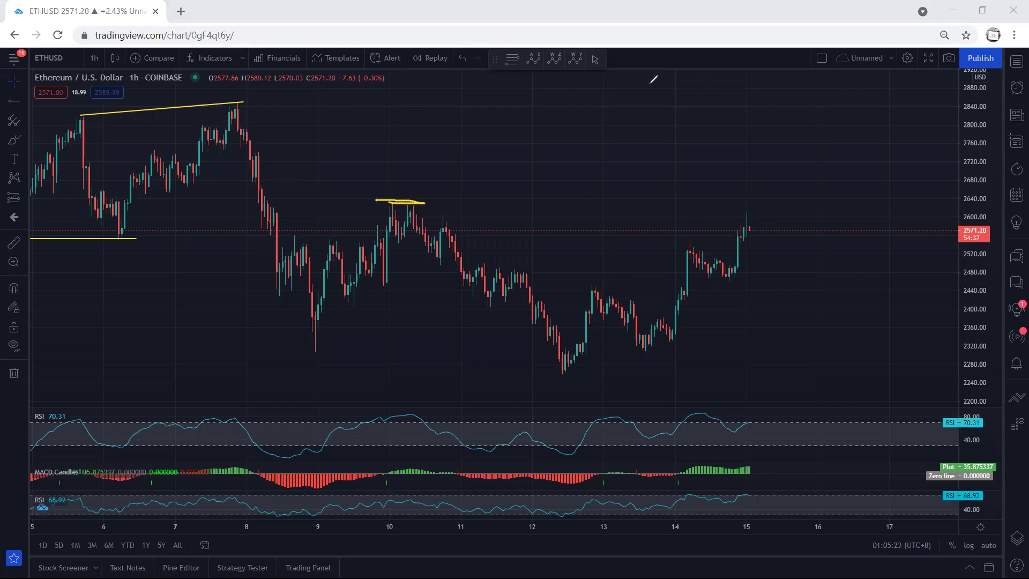
key("ctrl+z")
Set the chart interval to 1 day and fit the price scale to the whole price history in view
left_click(94, 58)
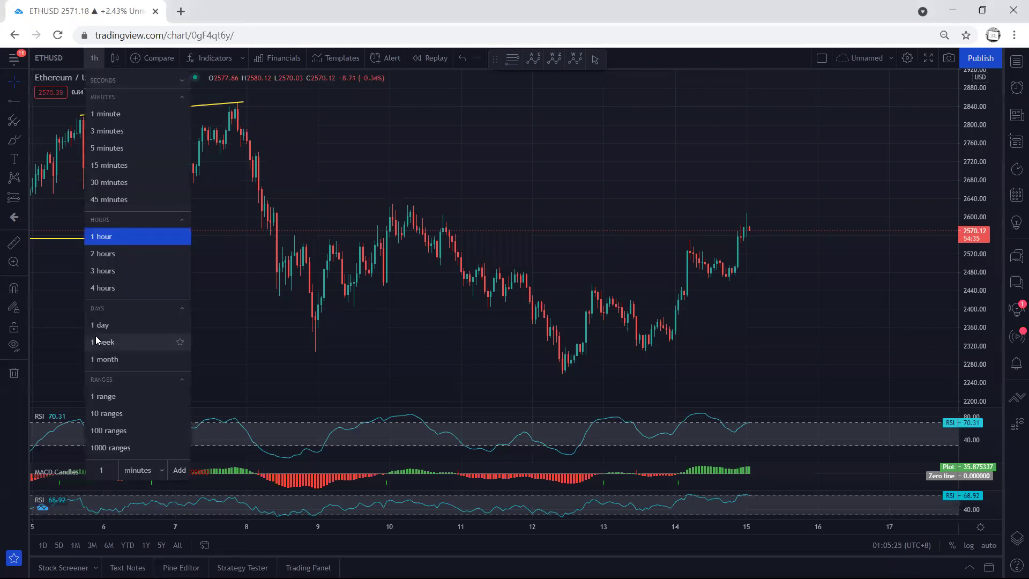
left_click(105, 325)
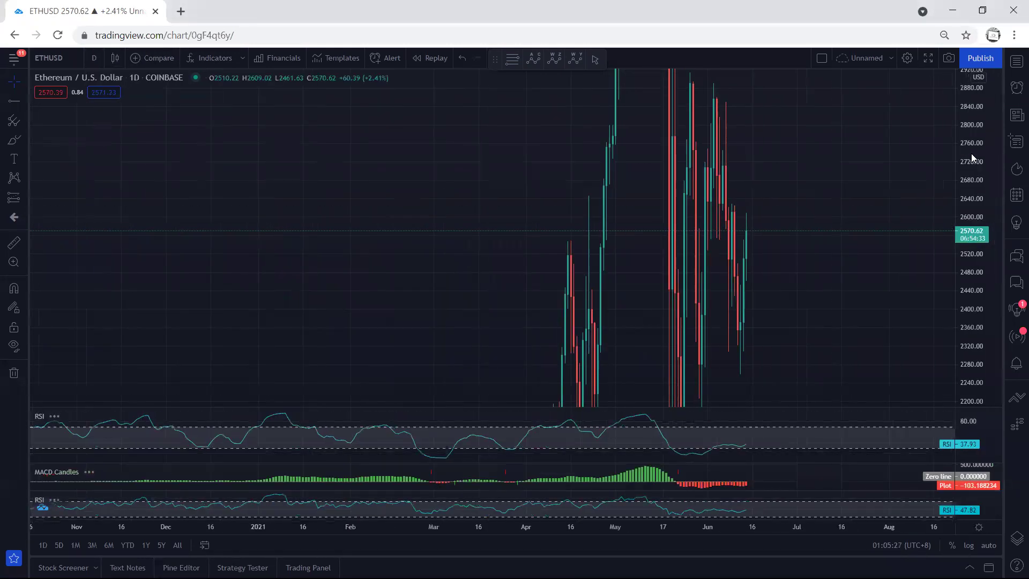
left_click_drag(822, 170, 732, 180)
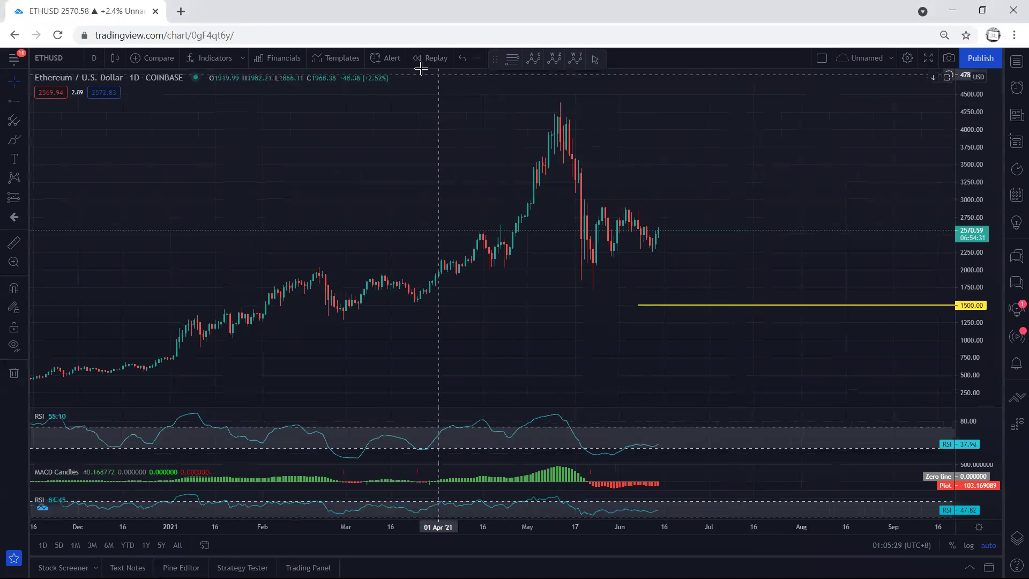
Mark the highs and rising lows of the latest daily range, sketch and circle the projected rise to its top, and clear the marks
left_click_drag(604, 205, 629, 207)
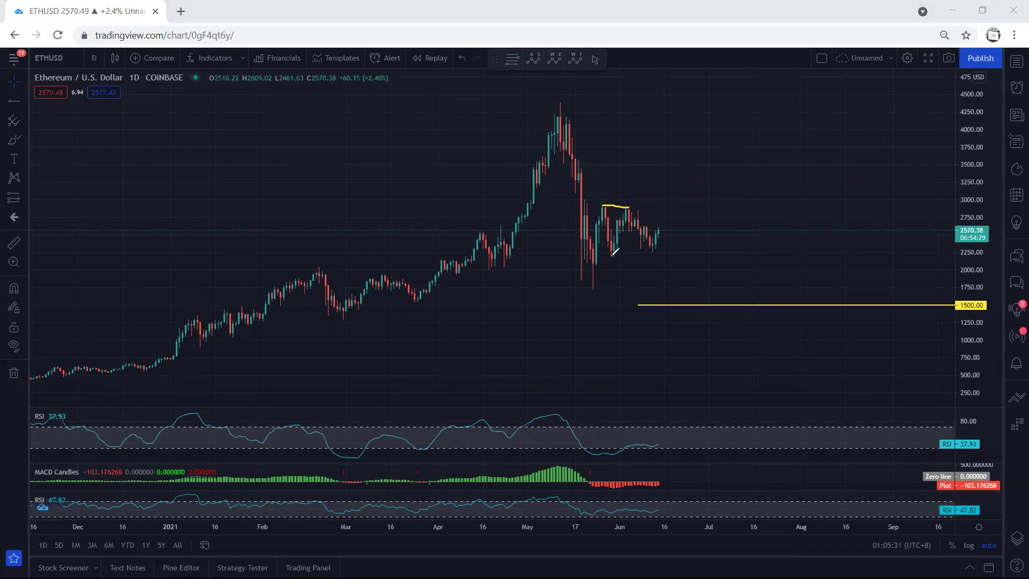
left_click_drag(610, 257, 659, 239)
left_click_drag(674, 202, 669, 207)
mouse_move(661, 247)
left_mouse_down()
mouse_move(668, 201)
mouse_move(657, 249)
left_mouse_up()
left_click_drag(599, 206, 636, 206)
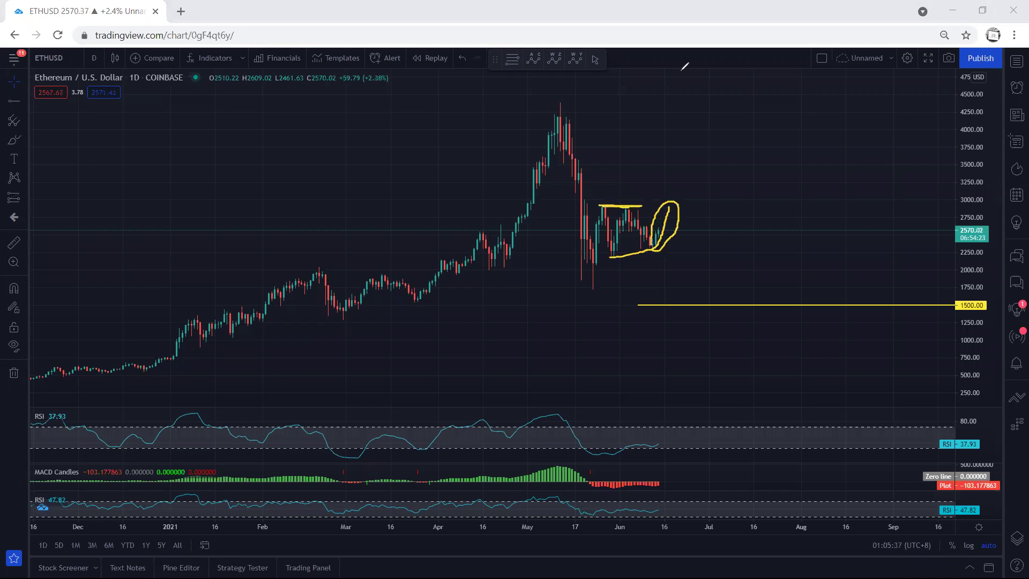
key("e")
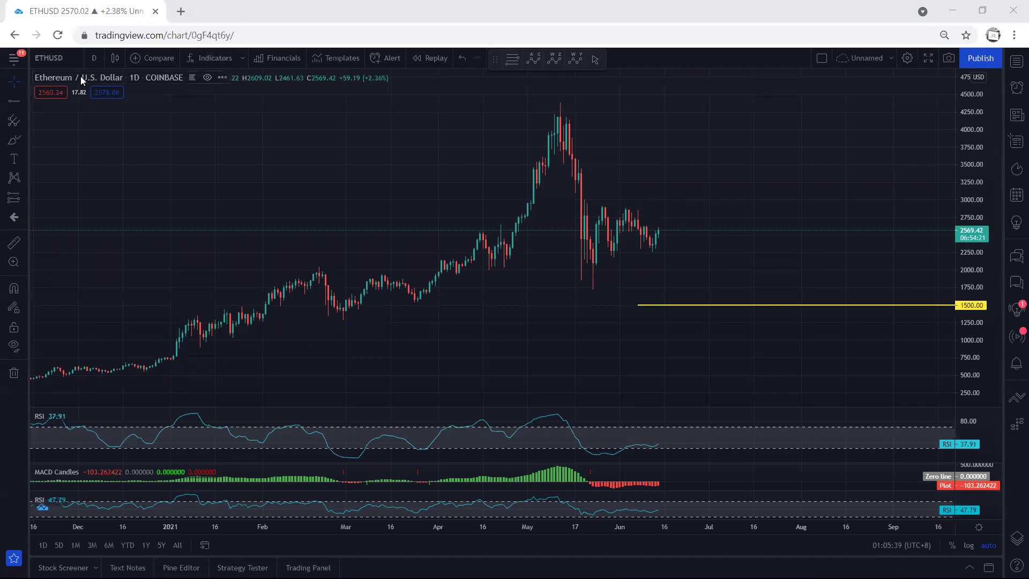
Set the chart interval to 4 hours and move the later end of the lower trendline onto the 12 June low
left_click(87, 61)
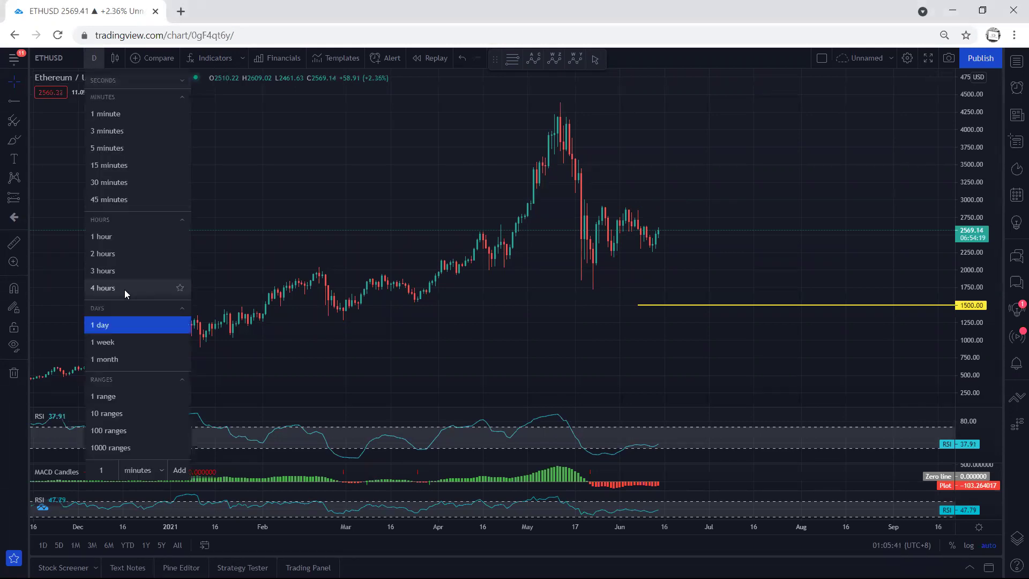
left_click(124, 288)
left_click_drag(789, 248, 804, 202)
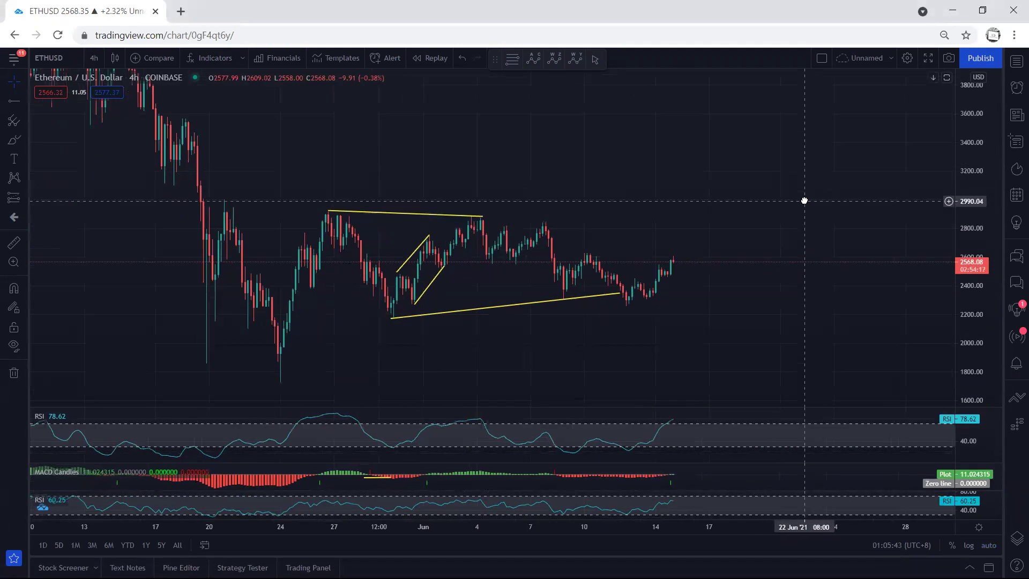
left_click_drag(969, 349, 969, 323)
left_click_drag(622, 303, 627, 314)
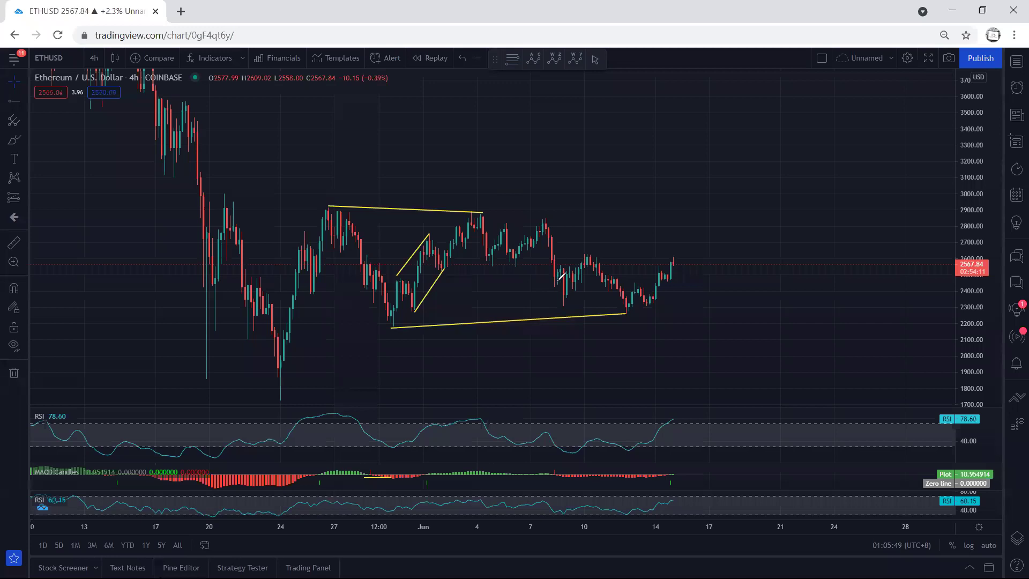
Sketch the decline from early June to the low near 9 June and the rebound toward the 10 June high
left_click_drag(558, 284, 589, 258)
mouse_move(488, 259)
left_mouse_down()
mouse_move(543, 221)
mouse_move(584, 249)
left_mouse_up()
left_click_drag(494, 262, 569, 301)
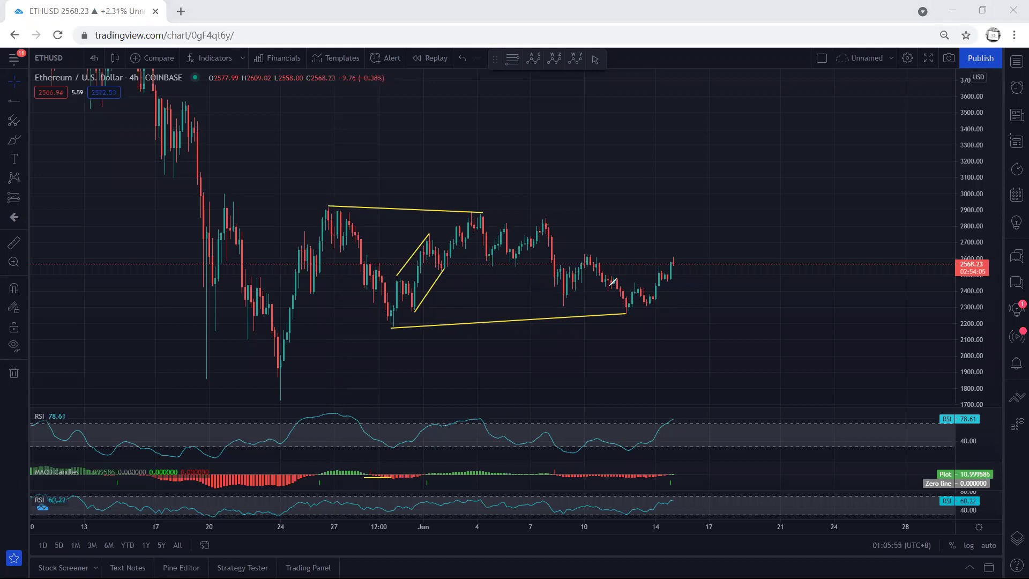
Trace the decline from the 10 June high to the 12 June low, circle the low near 9 June, and clear the marks
left_click_drag(589, 258, 622, 292)
left_click_drag(561, 306, 579, 302)
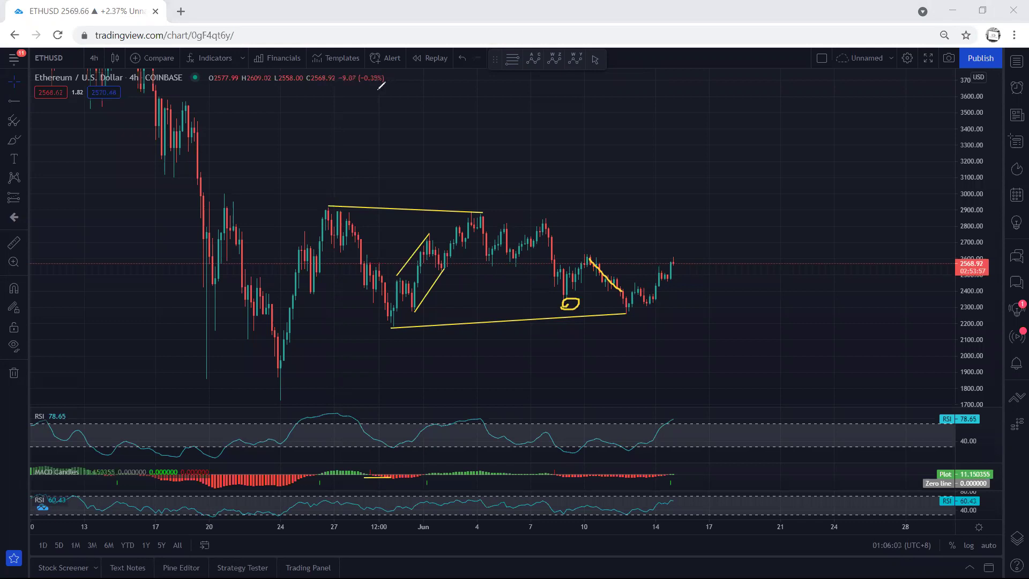
key("e")
Box the 9 June and 12 June lows, compare them in the enlarged RSI and MACD panes, and clear the marks
mouse_move(620, 320)
left_mouse_down()
mouse_move(630, 305)
mouse_move(621, 319)
mouse_move(562, 307)
left_mouse_up()
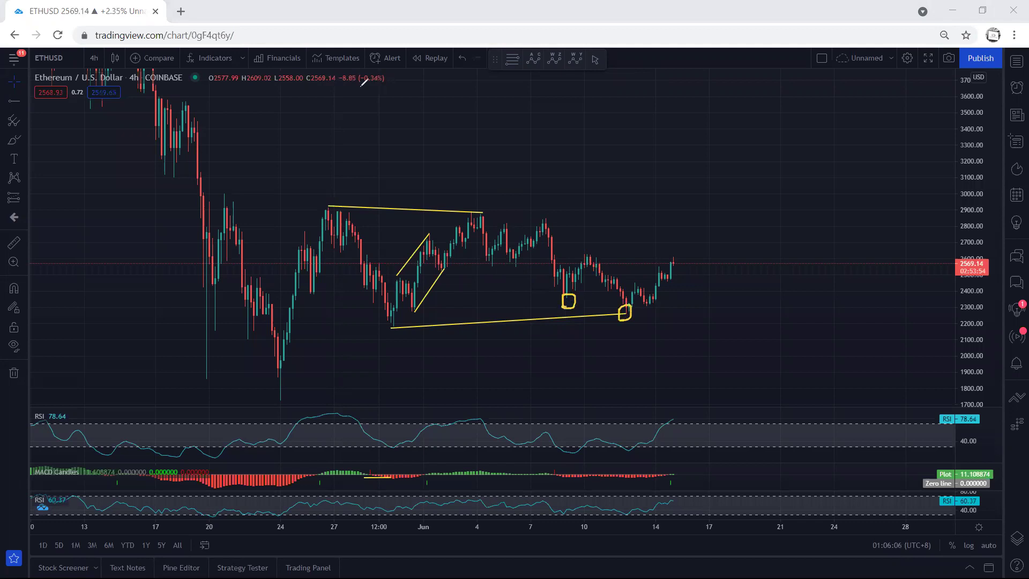
double_click(736, 435)
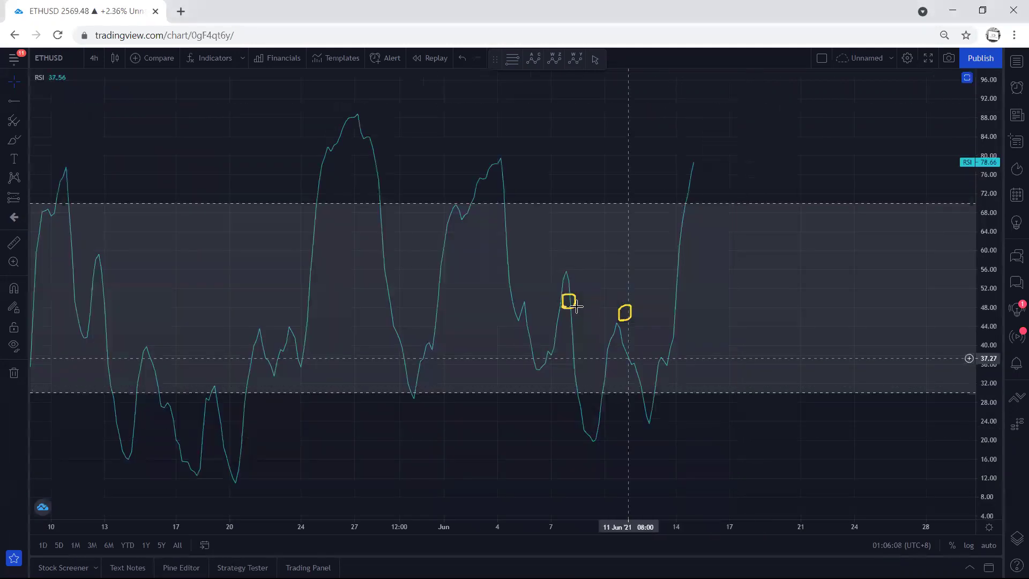
double_click(591, 433)
double_click(700, 466)
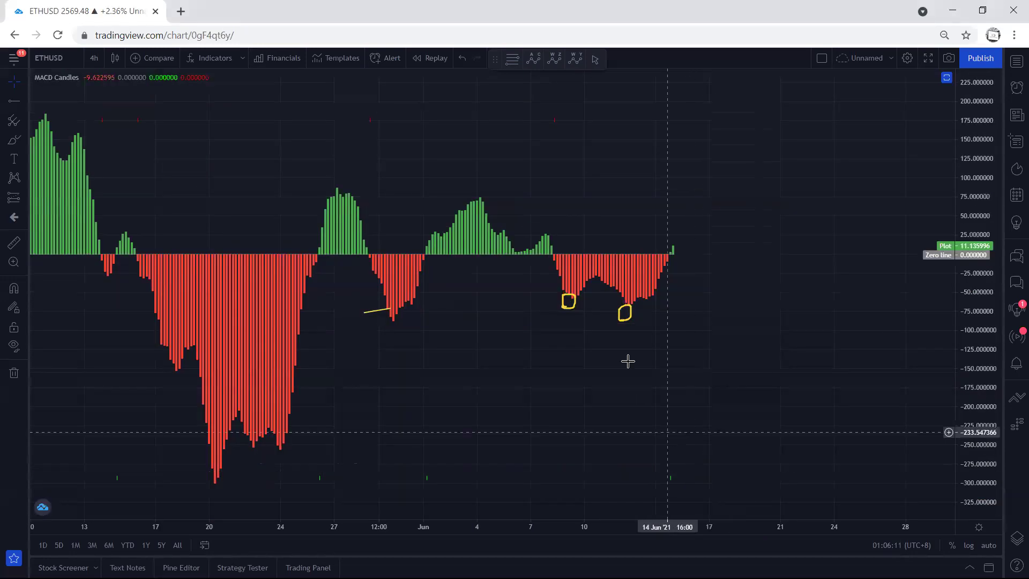
key("ctrl+z")
key("ctrl+z")
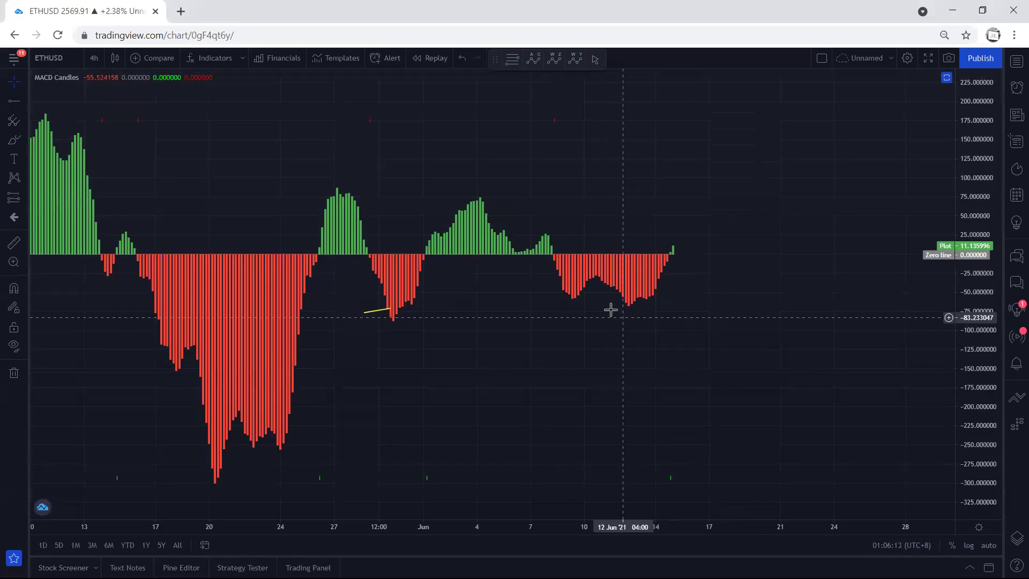
double_click(606, 177)
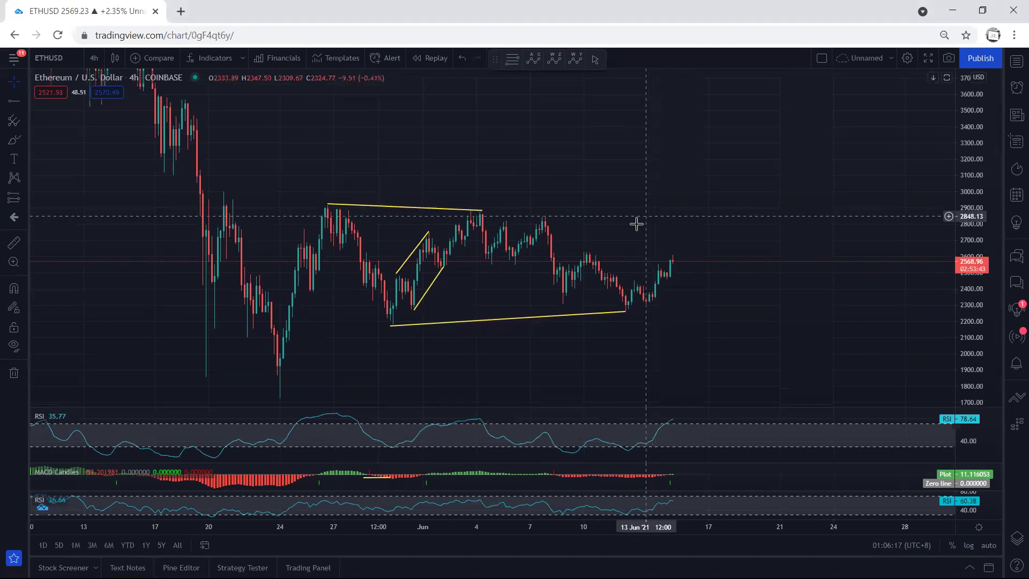
left_click(623, 318)
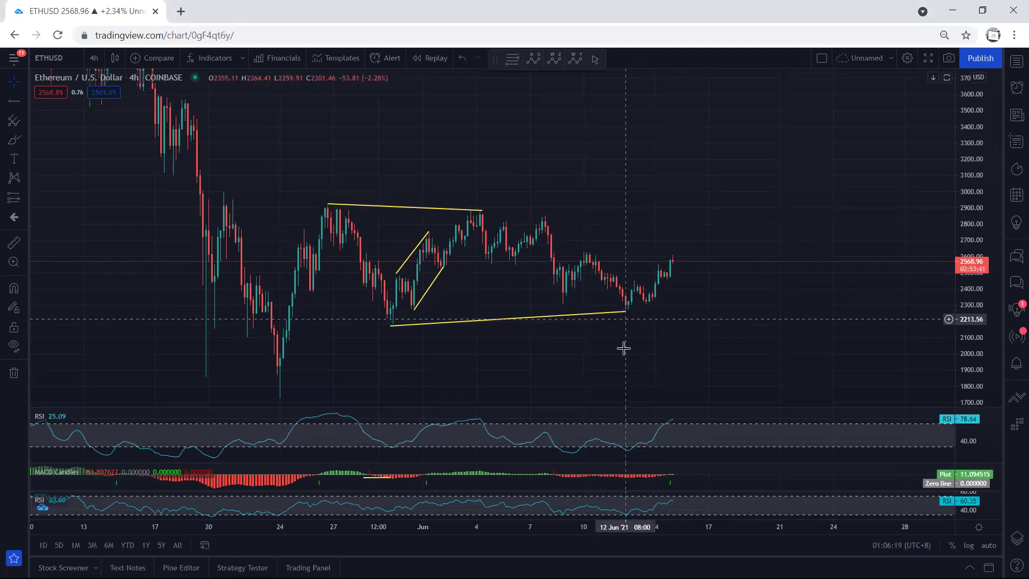
left_click(606, 455)
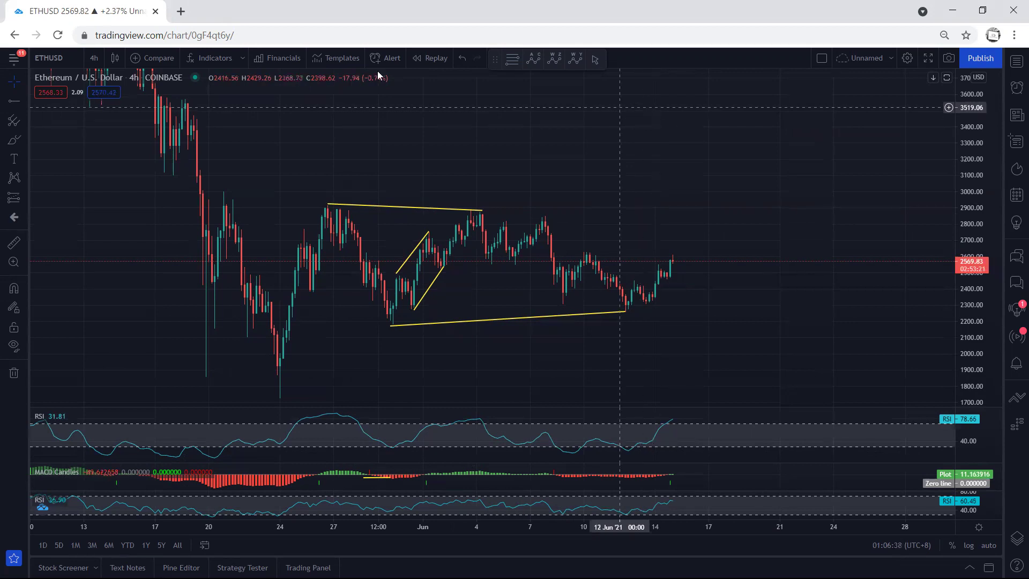
Sketch the swings from late May to the 12 June low, including the falling highs and lows after 4 June, and clear the marks
mouse_move(346, 229)
left_mouse_down()
mouse_move(376, 318)
mouse_move(496, 222)
mouse_move(626, 303)
left_mouse_up()
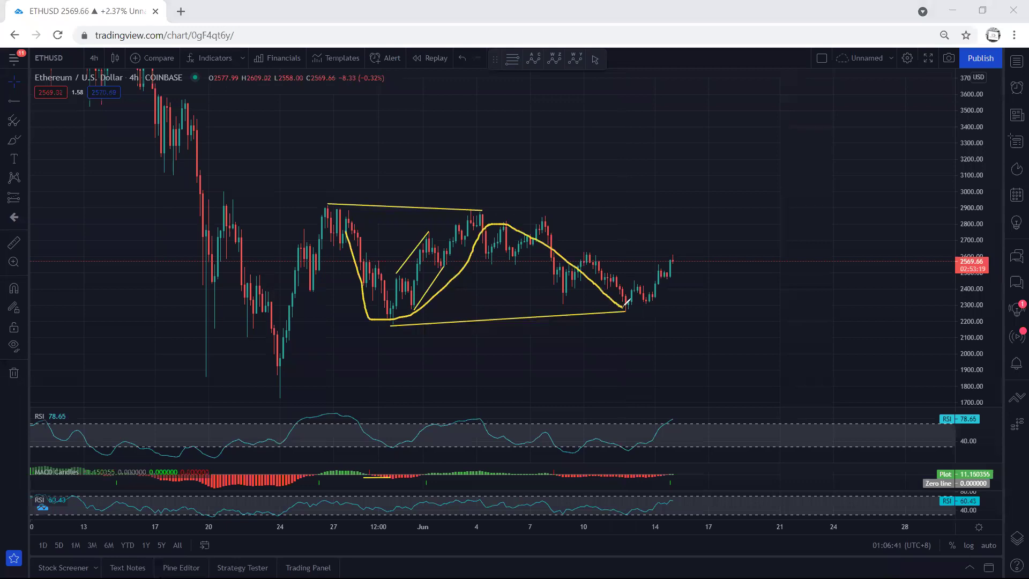
key("ctrl+z")
left_click_drag(546, 220, 583, 249)
left_click_drag(501, 265, 544, 290)
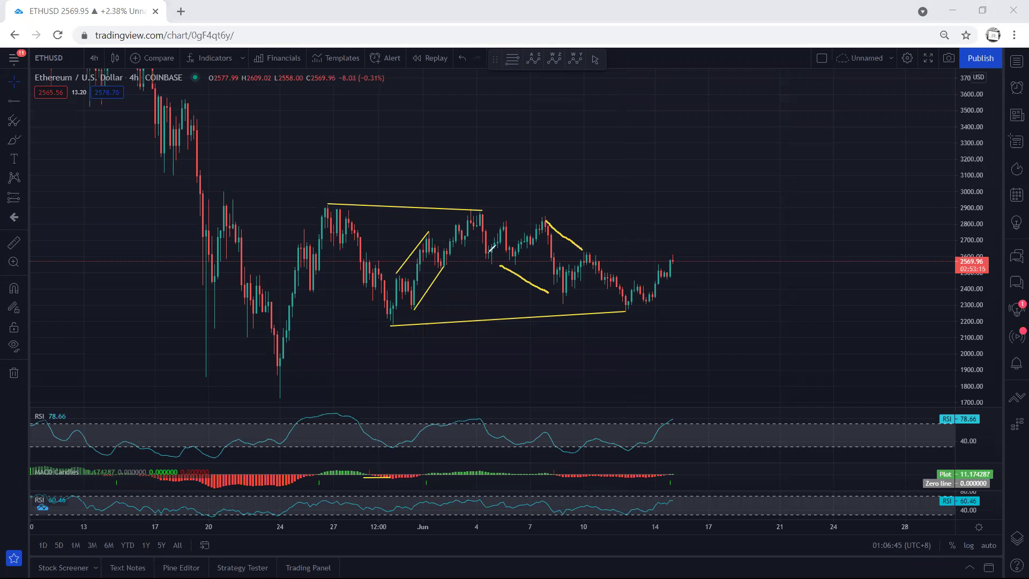
mouse_move(480, 214)
left_mouse_down()
mouse_move(592, 263)
mouse_move(614, 309)
left_mouse_up()
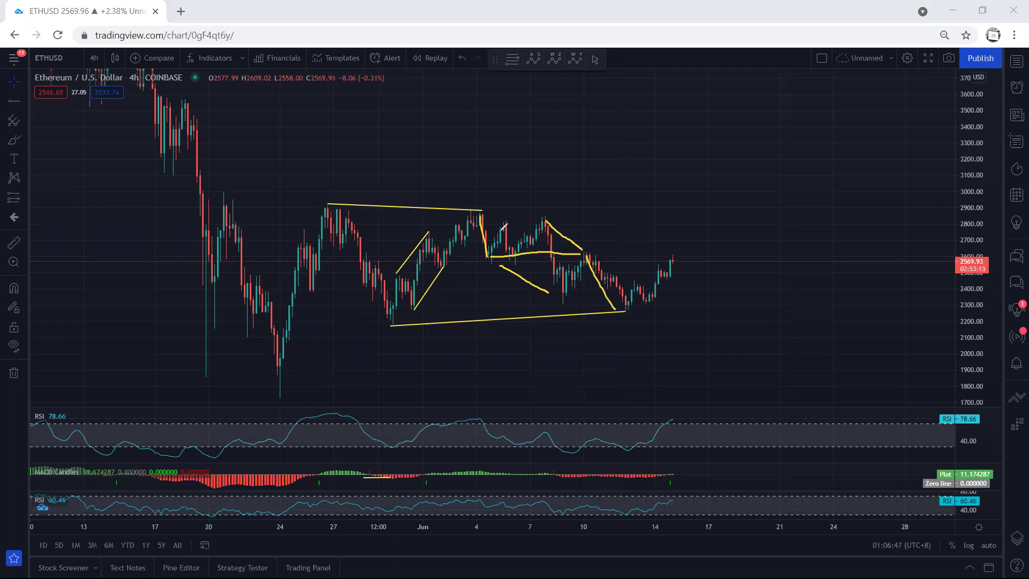
left_click_drag(484, 216, 627, 301)
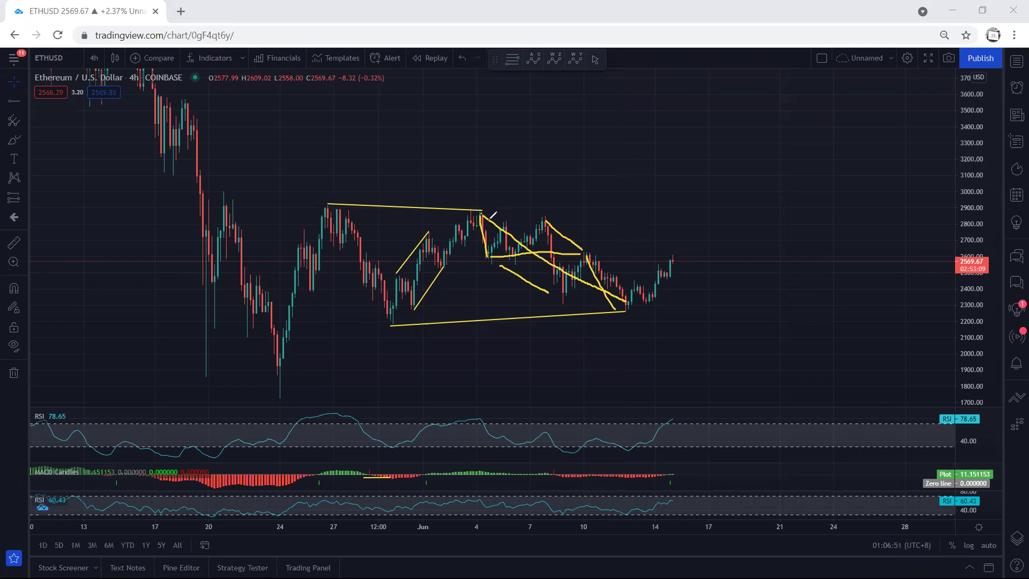
left_click_drag(481, 214, 532, 252)
key("e")
Trace the price swings from the 27 May high to the 12 June low and box the RSI and MACD between about 9 and 14 June
left_click_drag(606, 277, 625, 304)
left_click_drag(485, 218, 622, 303)
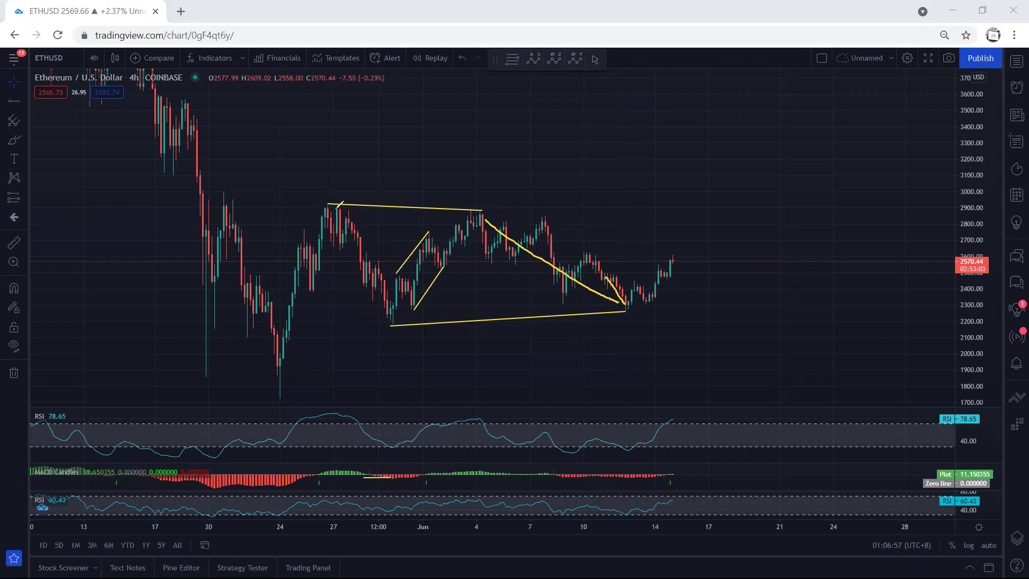
mouse_move(335, 209)
left_mouse_down()
mouse_move(364, 276)
mouse_move(483, 216)
left_mouse_up()
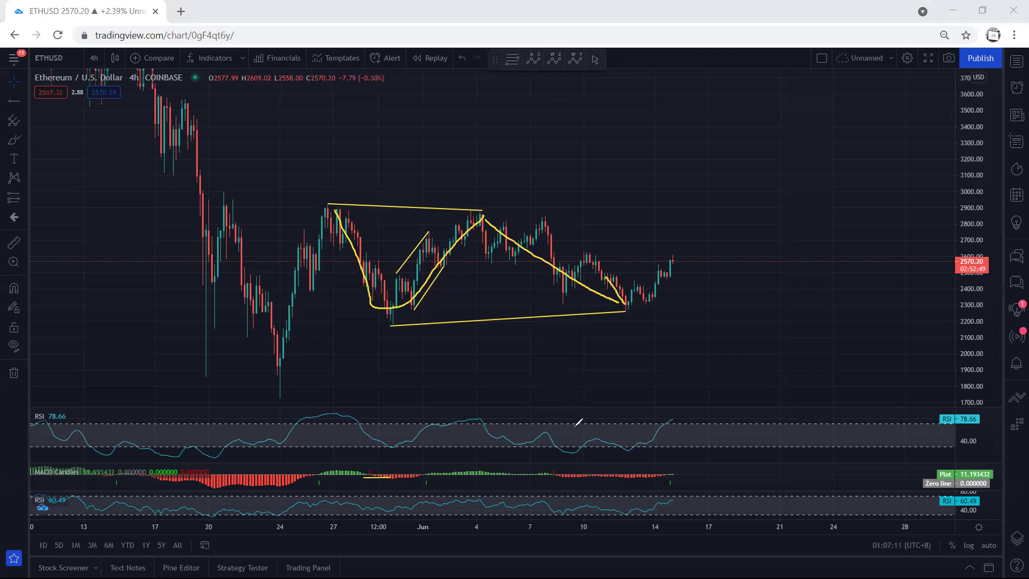
mouse_move(577, 425)
left_mouse_down()
mouse_move(622, 492)
mouse_move(663, 429)
mouse_move(583, 411)
left_mouse_up()
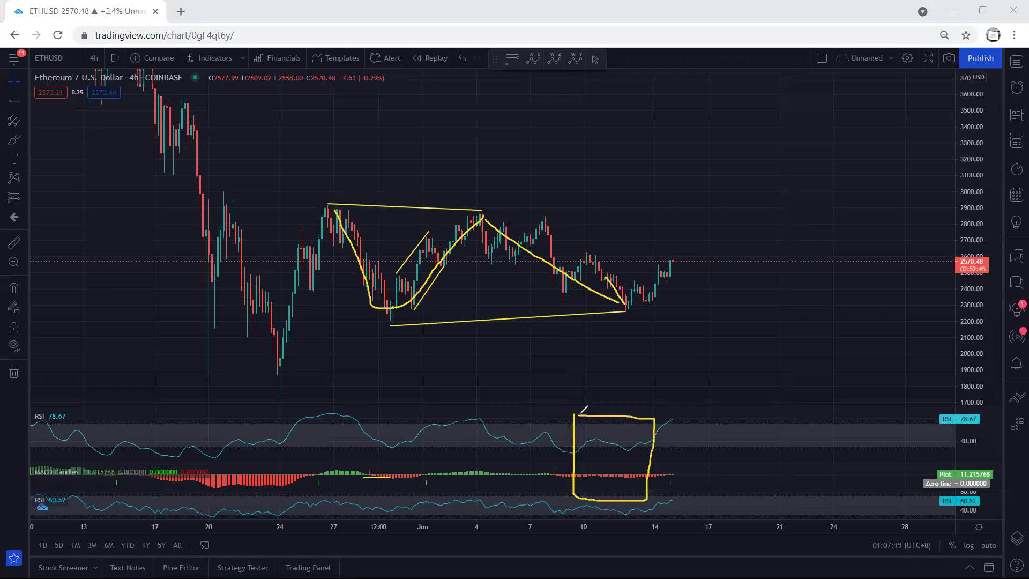
Sketch a projected rise from the 12 June low to about 2980, mark the 4 June high's level, and clear the marks
left_click_drag(623, 312, 720, 196)
left_click_drag(460, 213, 519, 212)
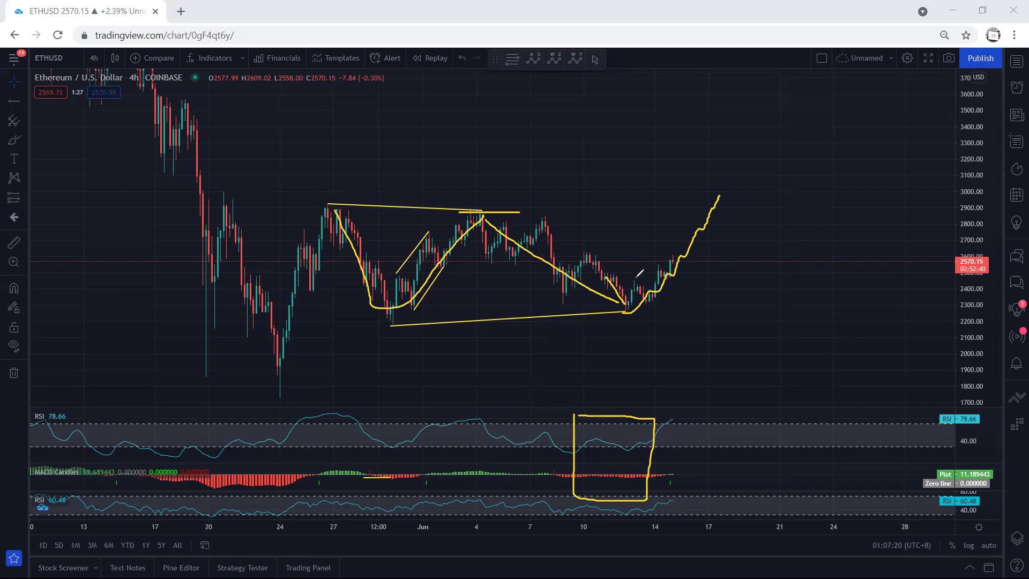
key("e")
Circle the rebound since 12 June, sketch a zigzag decline of lower highs from the 4 June high, and remove these marks
mouse_move(628, 309)
left_mouse_down()
mouse_move(670, 298)
mouse_move(690, 260)
mouse_move(654, 255)
mouse_move(624, 286)
mouse_move(637, 307)
left_mouse_up()
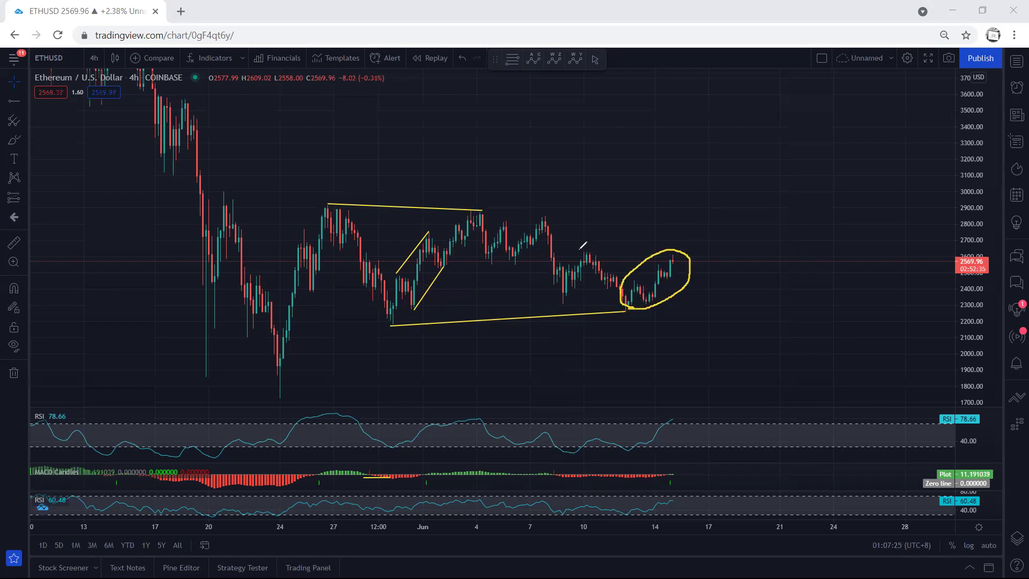
left_click_drag(576, 251, 597, 251)
key("ctrl+z")
key("ctrl+z")
mouse_move(478, 210)
left_mouse_down()
mouse_move(592, 243)
mouse_move(730, 320)
left_mouse_up()
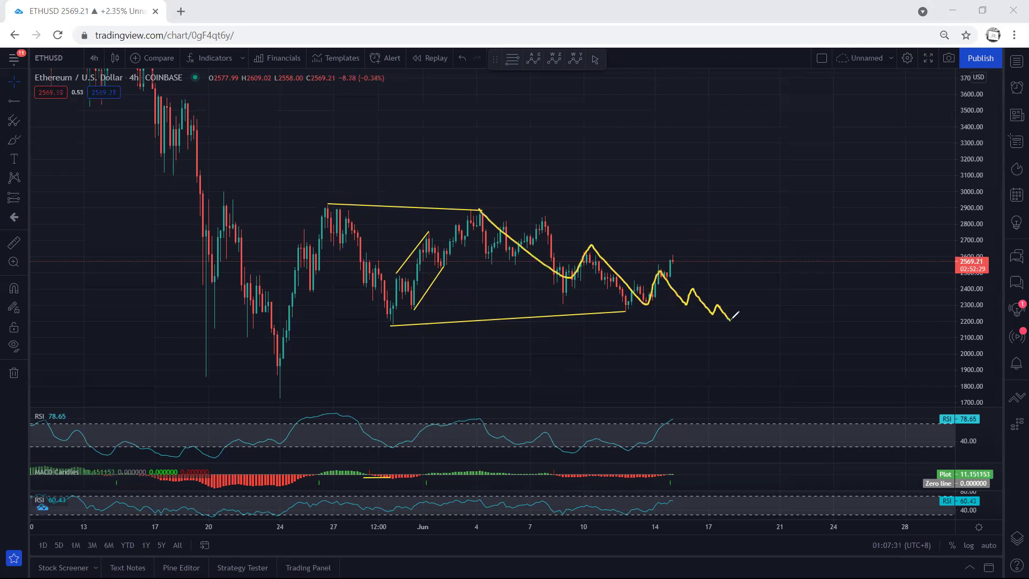
key("ctrl+z")
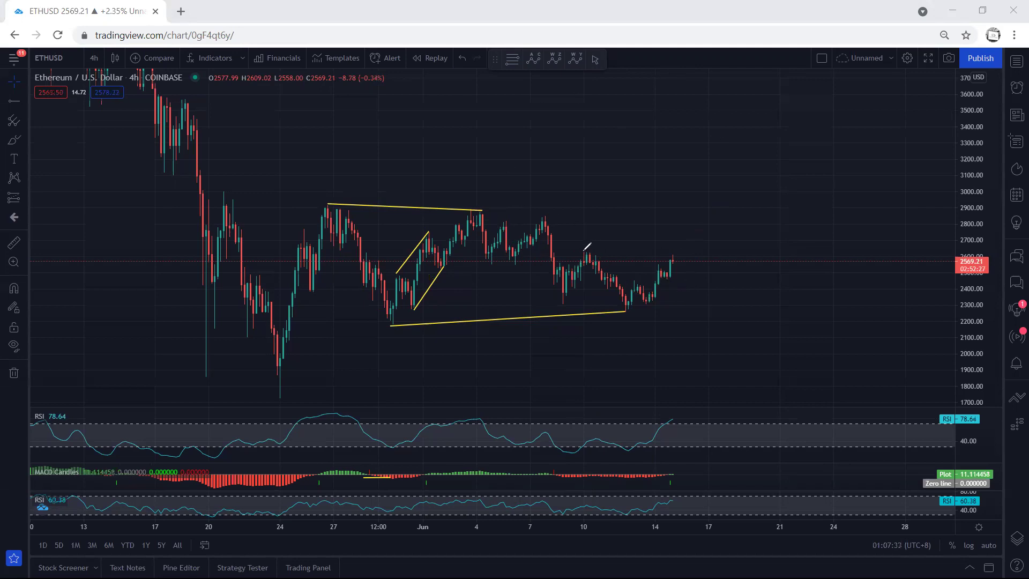
Mark the 10 June high, trace the rise from the 12 June low to the latest candle, and clear the marks
left_click_drag(592, 250, 577, 252)
mouse_move(571, 251)
left_mouse_down()
mouse_move(588, 258)
mouse_move(598, 243)
left_mouse_up()
left_click_drag(622, 306, 677, 258)
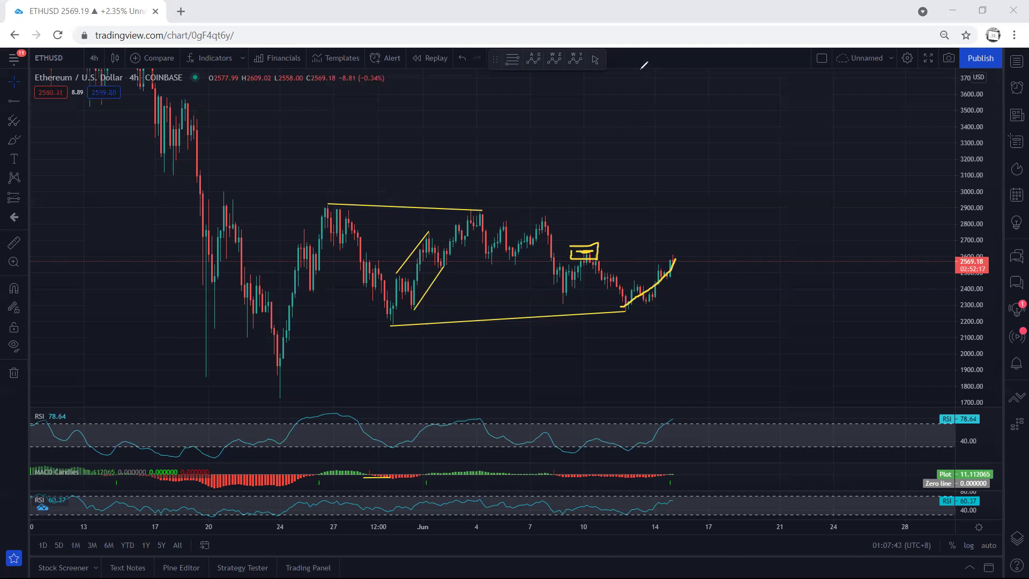
key("e")
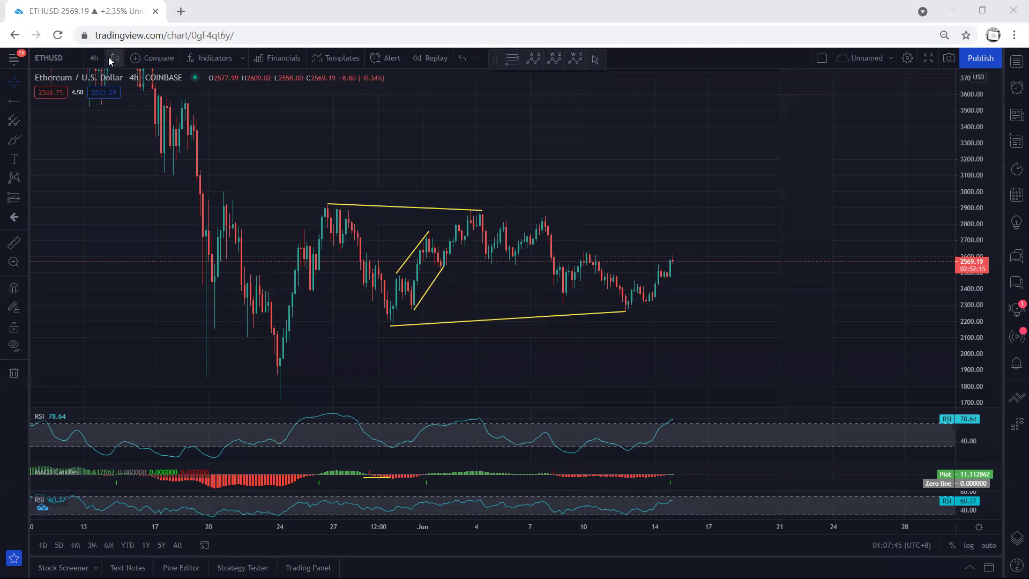
Set the chart interval to 1 hour
left_click(115, 58)
left_click(94, 57)
left_click(118, 239)
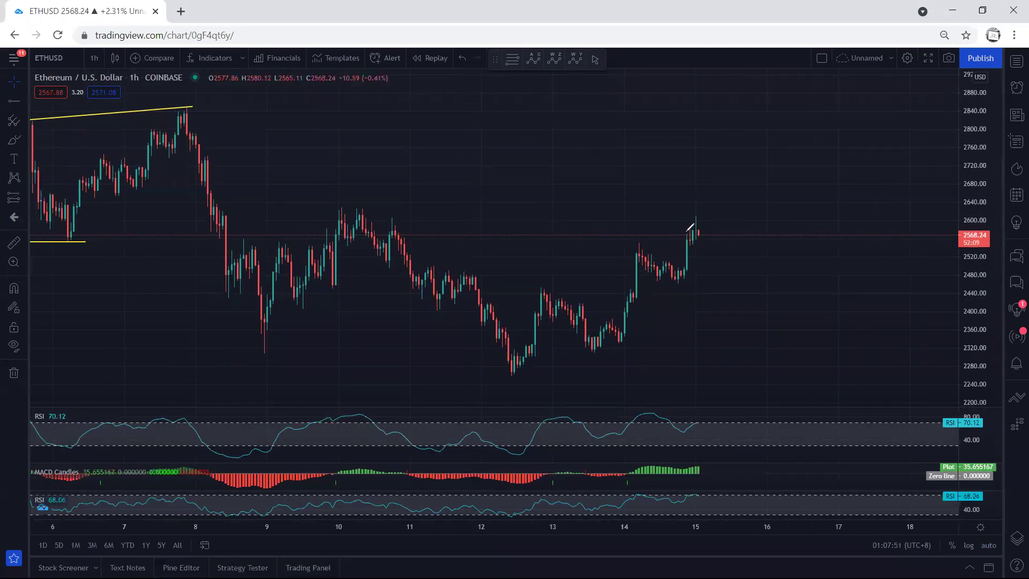
Sketch a tight consolidation and an upward breakout to about 2680 at the latest candles, and remove the sketches
mouse_move(686, 231)
left_mouse_down()
mouse_move(731, 229)
mouse_move(728, 245)
left_mouse_up()
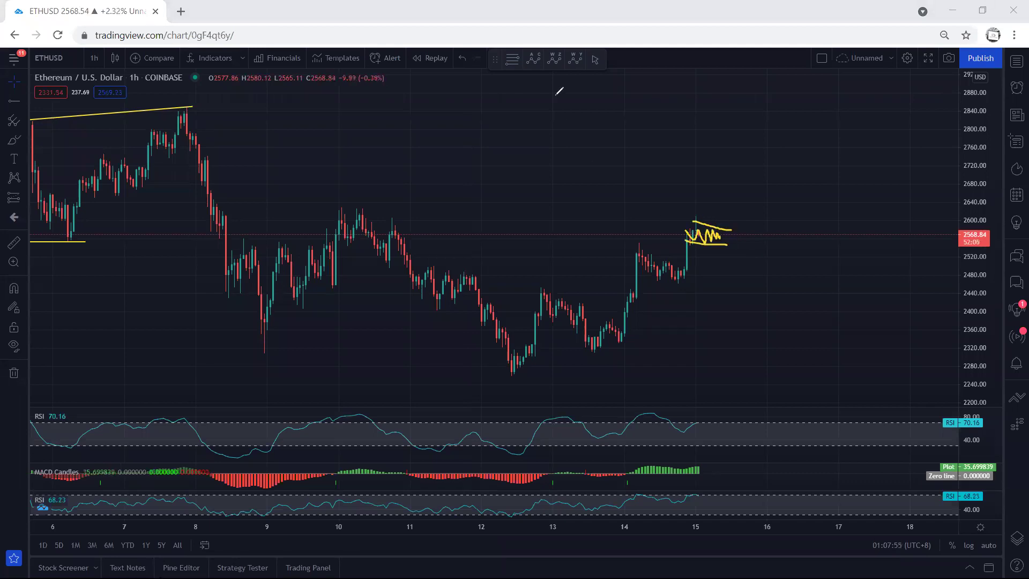
key("e")
mouse_move(687, 229)
left_mouse_down()
mouse_move(702, 229)
mouse_move(694, 240)
mouse_move(719, 183)
left_mouse_up()
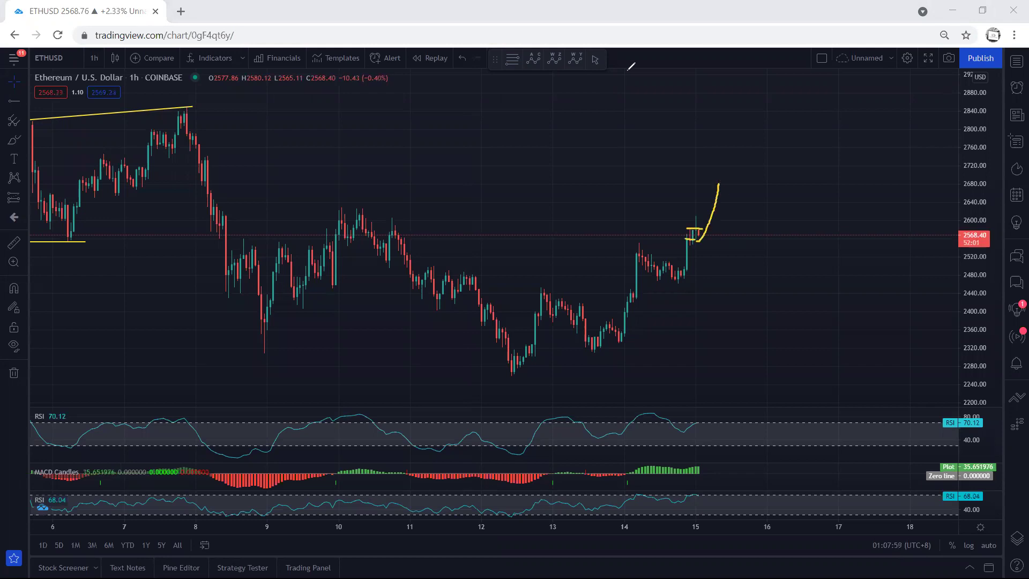
key("ctrl+z")
key("ctrl+z")
key("ctrl+z")
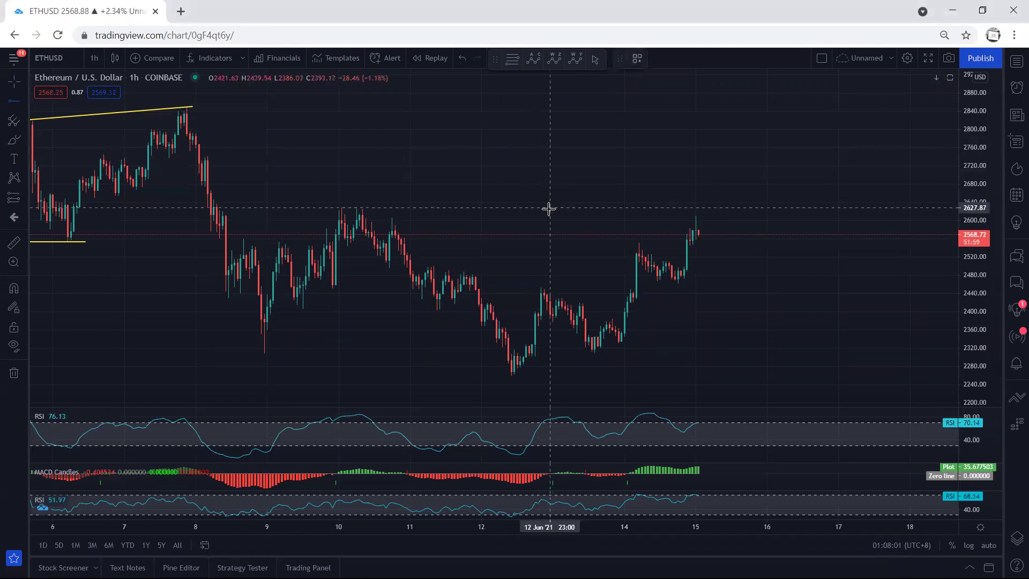
Place a horizontal ray along the 10 June highs and set its price to 2630
left_click(319, 207)
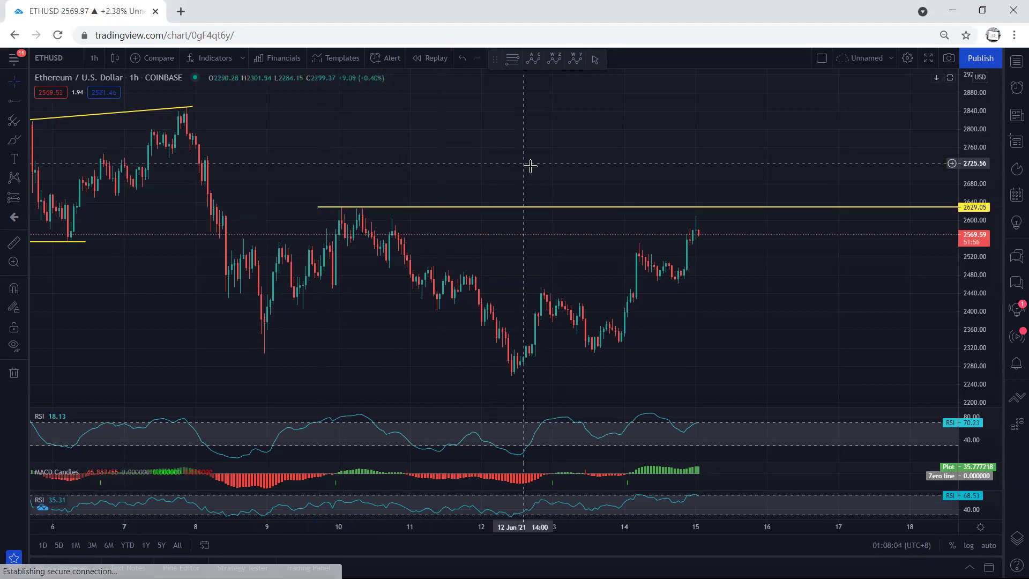
left_click(493, 211)
double_click(493, 212)
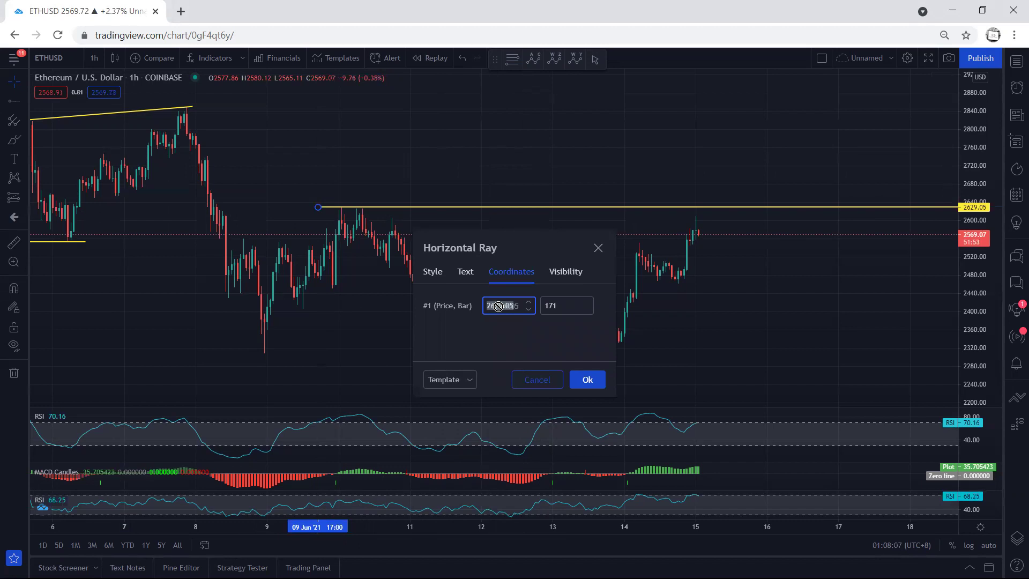
left_click_drag(487, 306, 516, 305)
left_click(517, 305)
key("BackSpace")
key("BackSpace")
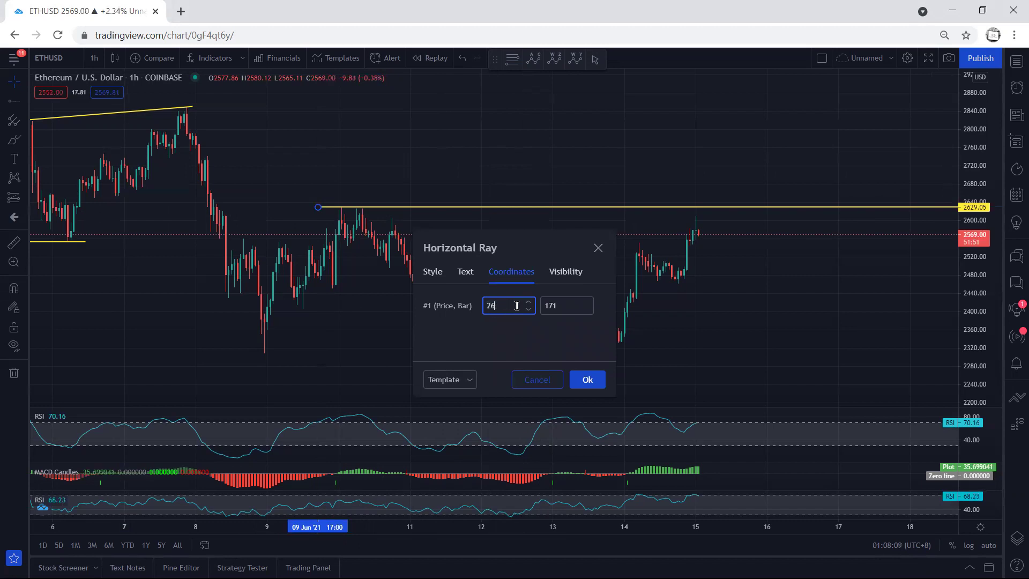
left_click(588, 379)
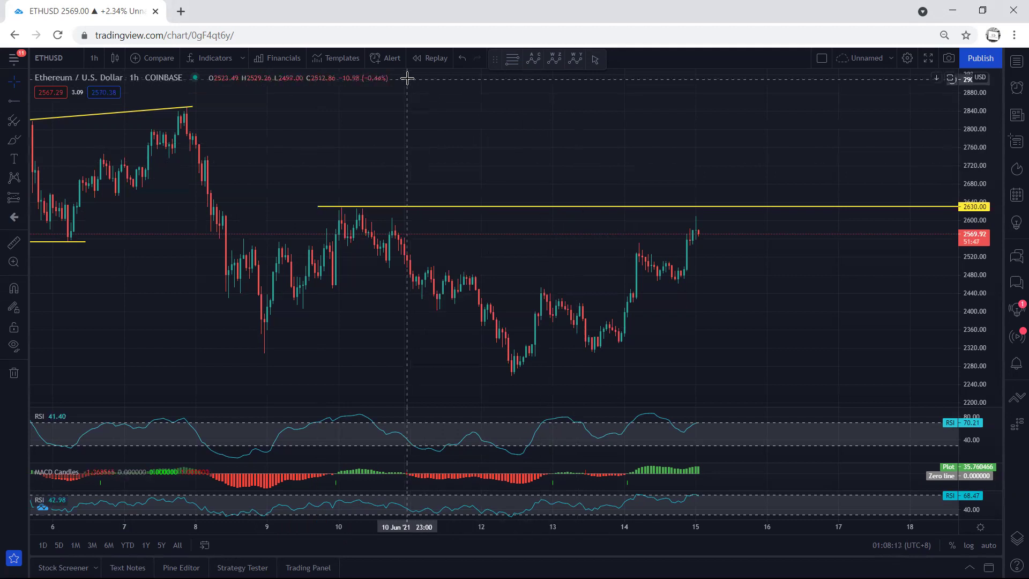
Circle the latest candles, draw an arrow from them up through the 2630 ray, and clear the marks
mouse_move(695, 228)
left_mouse_down()
mouse_move(718, 242)
mouse_move(700, 228)
mouse_move(713, 220)
mouse_move(718, 169)
mouse_move(726, 176)
left_mouse_up()
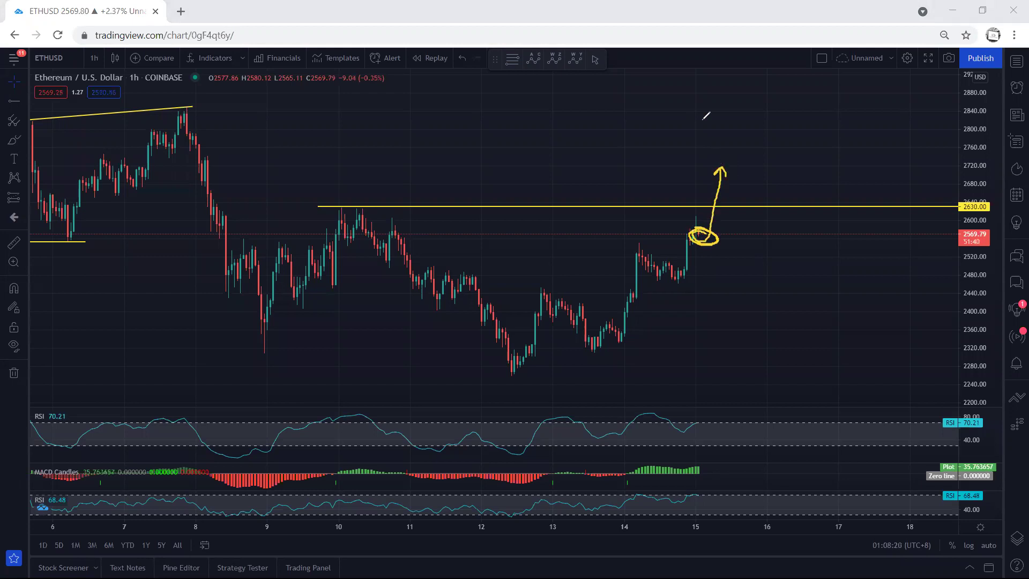
left_click(655, 74)
left_click(659, 100)
Draw an arrow to the 10 June highs and mark the rising highs and lows between 12 and 14 June
mouse_move(338, 165)
left_mouse_down()
mouse_move(358, 201)
mouse_move(362, 192)
left_mouse_up()
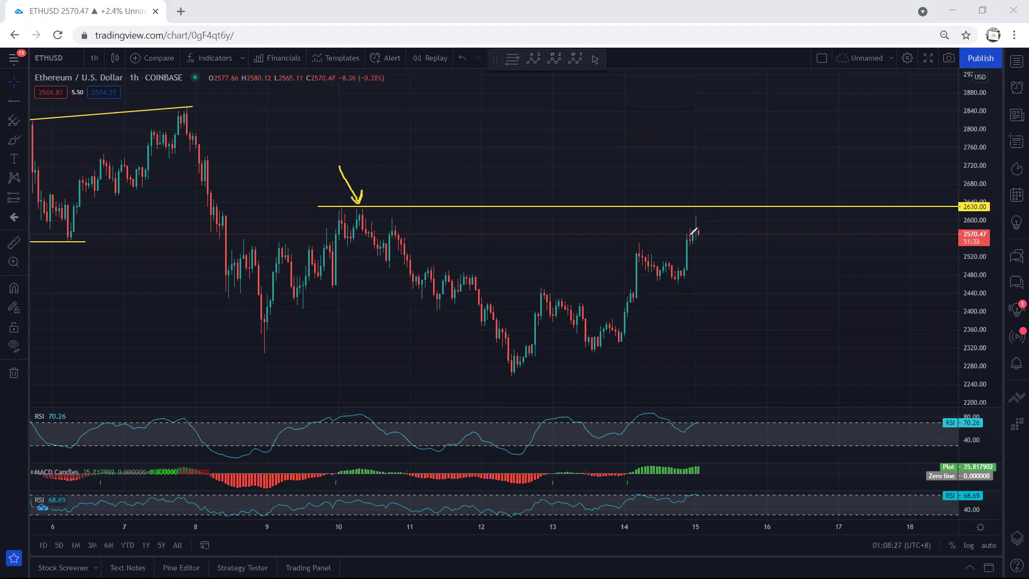
left_click_drag(631, 247, 541, 284)
left_click_drag(681, 284, 603, 342)
Trace the rise since 12 June, sketch a zigzag pullback followed by a breakout above the 2630 ray, and clear the marks
mouse_move(512, 373)
left_mouse_down()
mouse_move(530, 329)
mouse_move(658, 288)
mouse_move(695, 221)
mouse_move(734, 262)
mouse_move(783, 262)
mouse_move(807, 202)
left_mouse_up()
left_click_drag(812, 150, 810, 151)
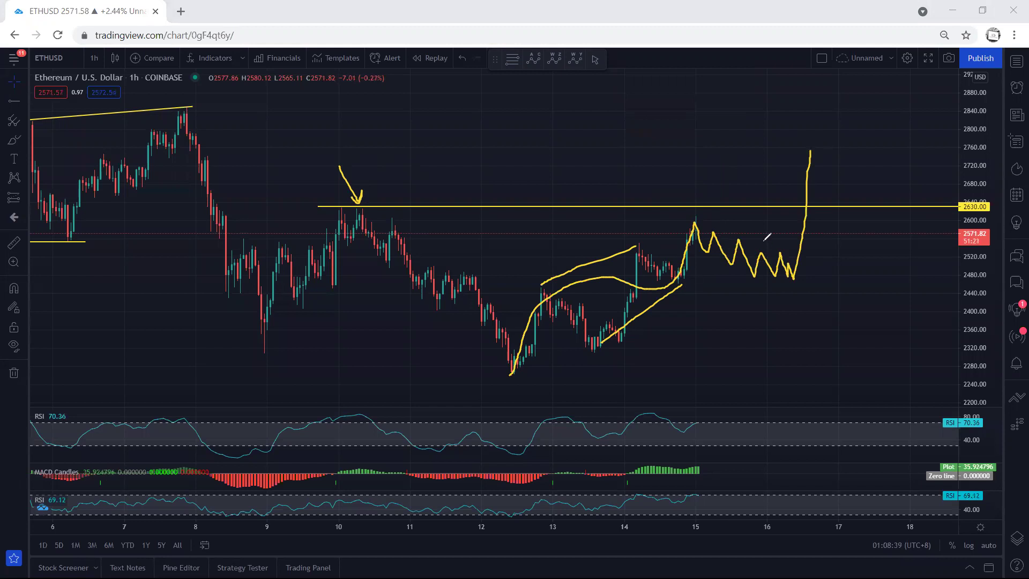
mouse_move(793, 274)
left_mouse_down()
mouse_move(844, 168)
mouse_move(852, 107)
mouse_move(863, 123)
left_mouse_up()
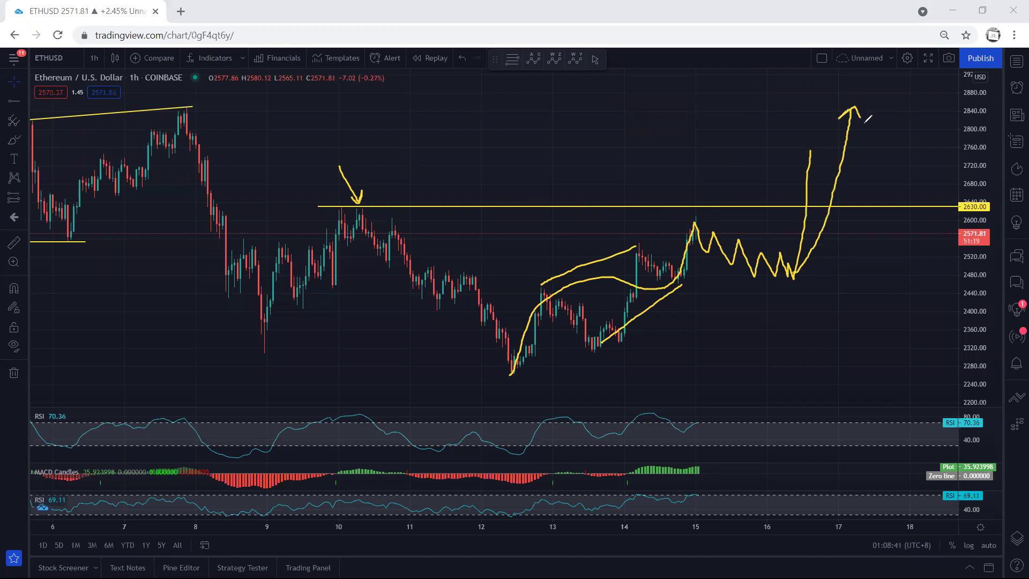
key("e")
Circle the latest candles, clear the marks, and sketch a projected rise through the 2630 ray to about 2730
mouse_move(689, 228)
left_mouse_down()
mouse_move(705, 226)
mouse_move(693, 247)
mouse_move(687, 229)
mouse_move(703, 220)
left_mouse_up()
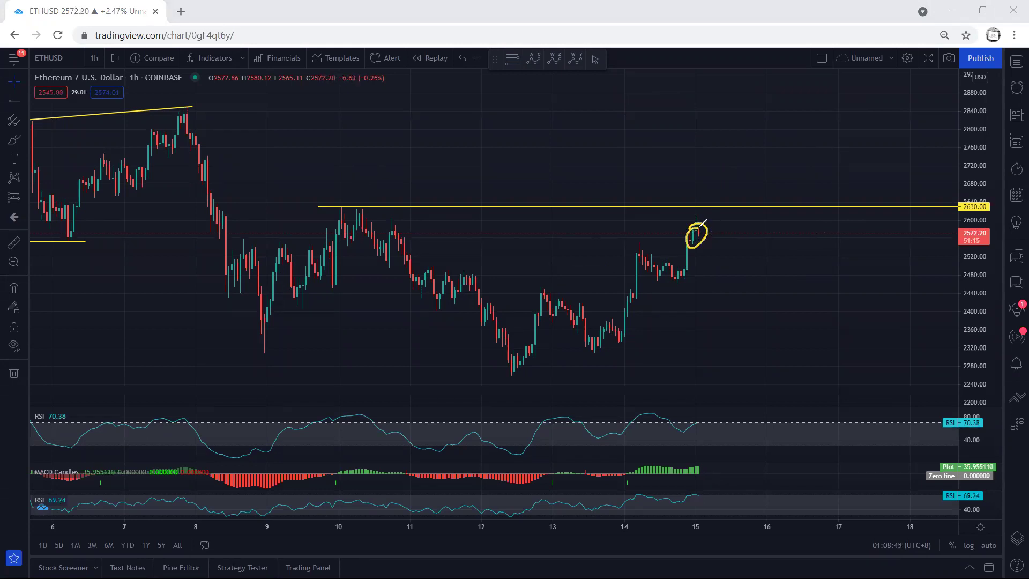
mouse_move(680, 162)
left_mouse_down()
mouse_move(688, 202)
mouse_move(687, 189)
left_mouse_up()
key("e")
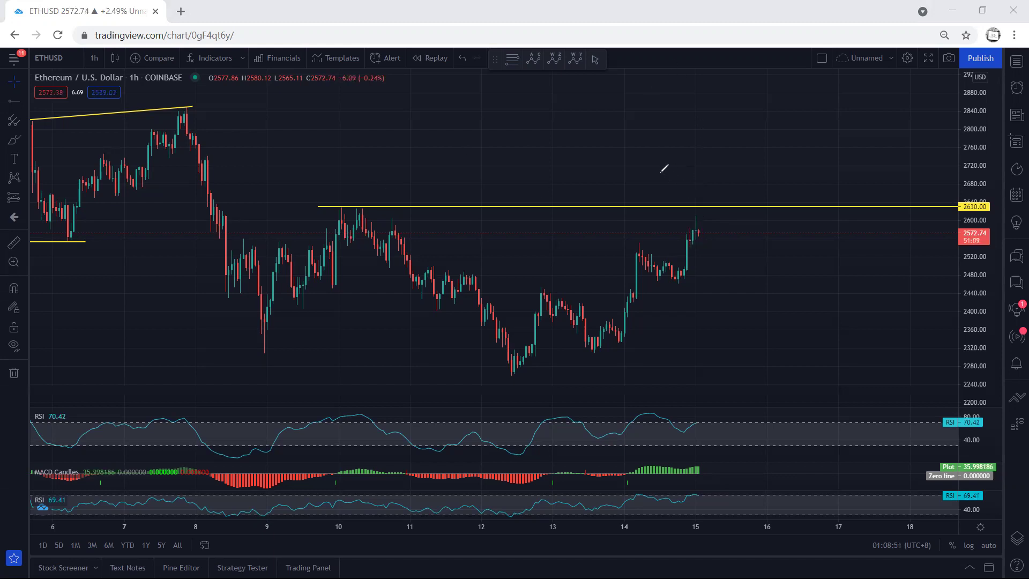
left_click_drag(697, 236, 727, 159)
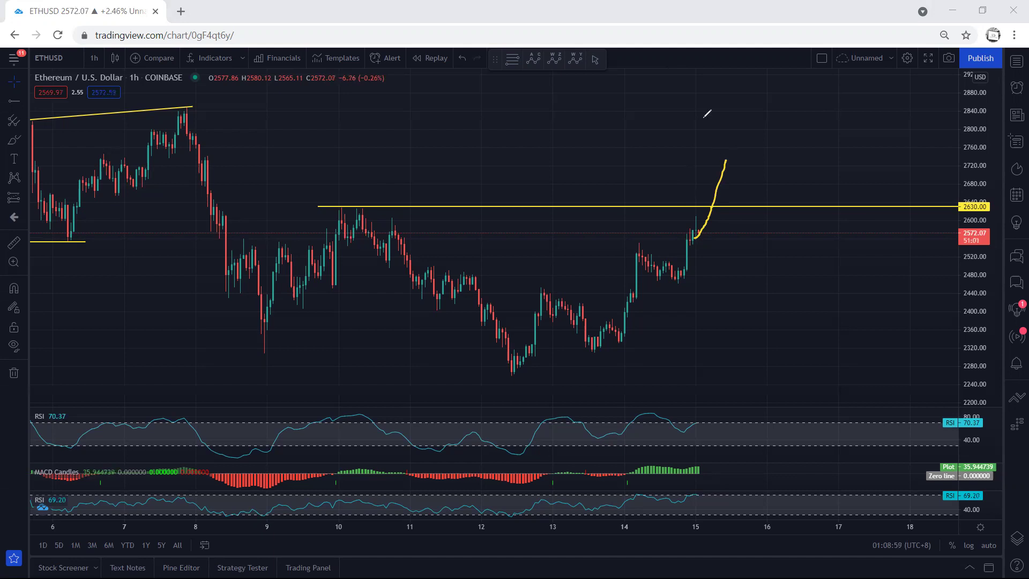
Clear the sketched rise and change the 2630 horizontal ray's line style to dotted
key("ctrl+z")
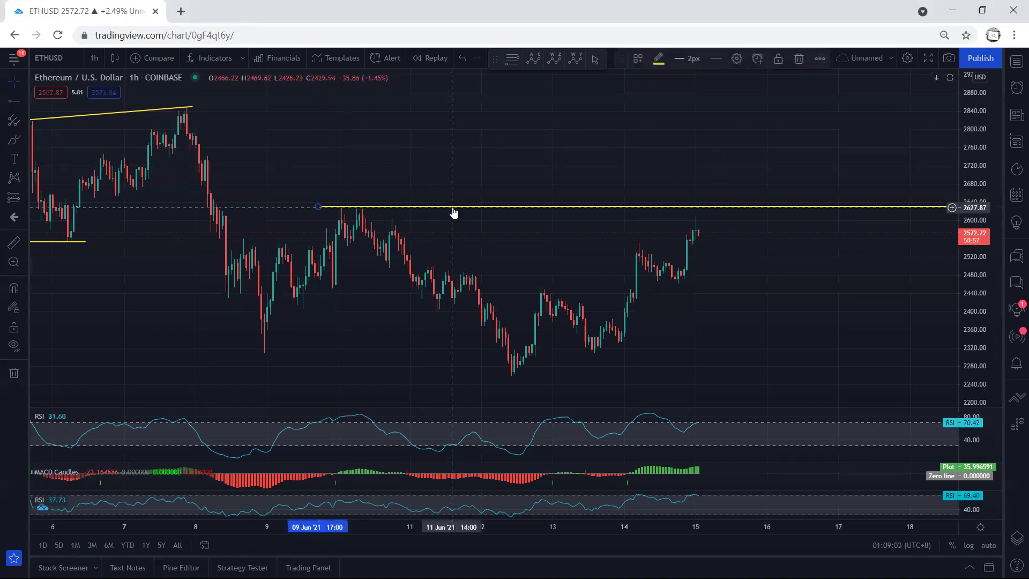
double_click(453, 212)
left_click(558, 271)
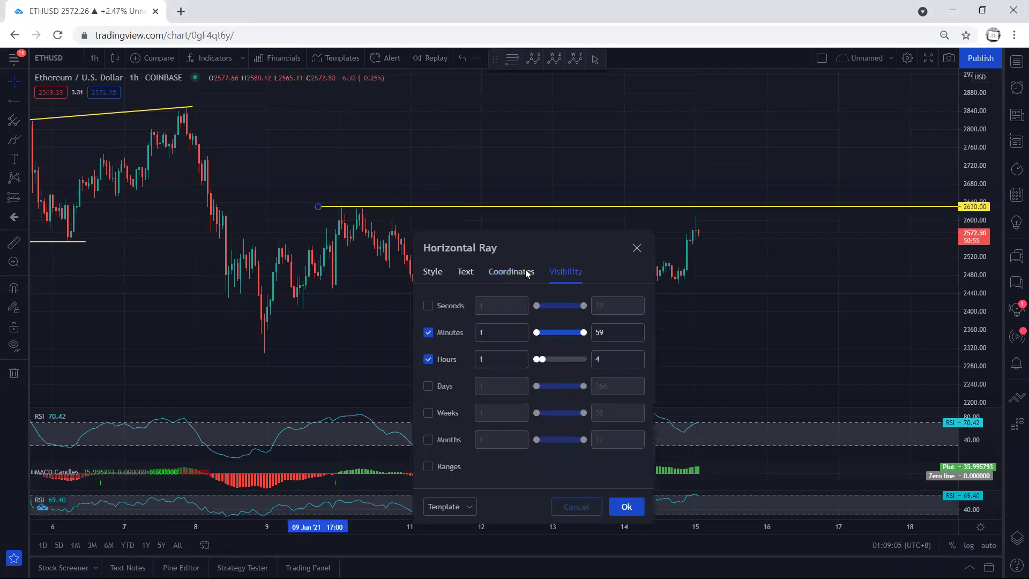
left_click(434, 271)
left_click(504, 306)
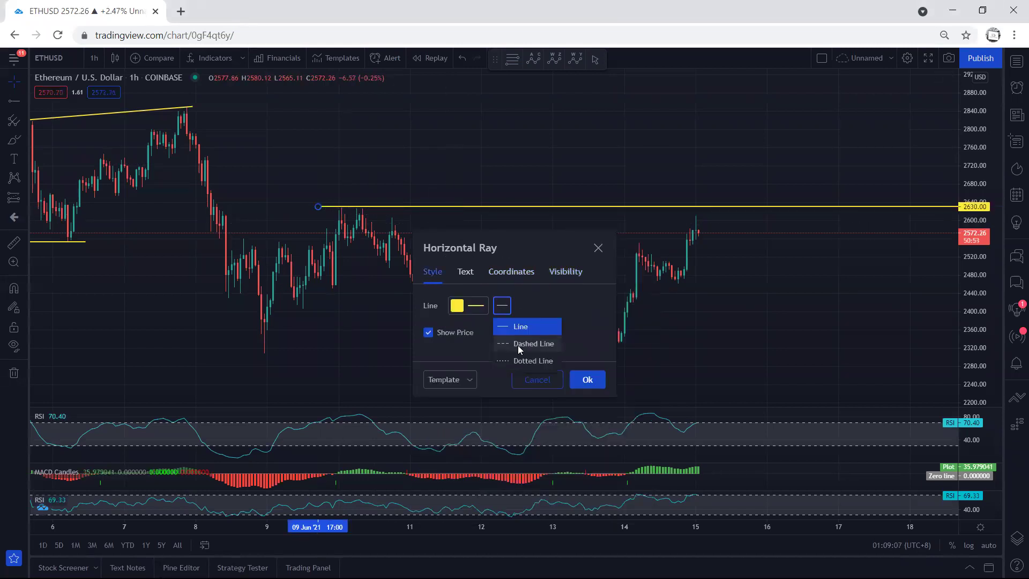
left_click(514, 356)
left_click(599, 384)
left_click(738, 340)
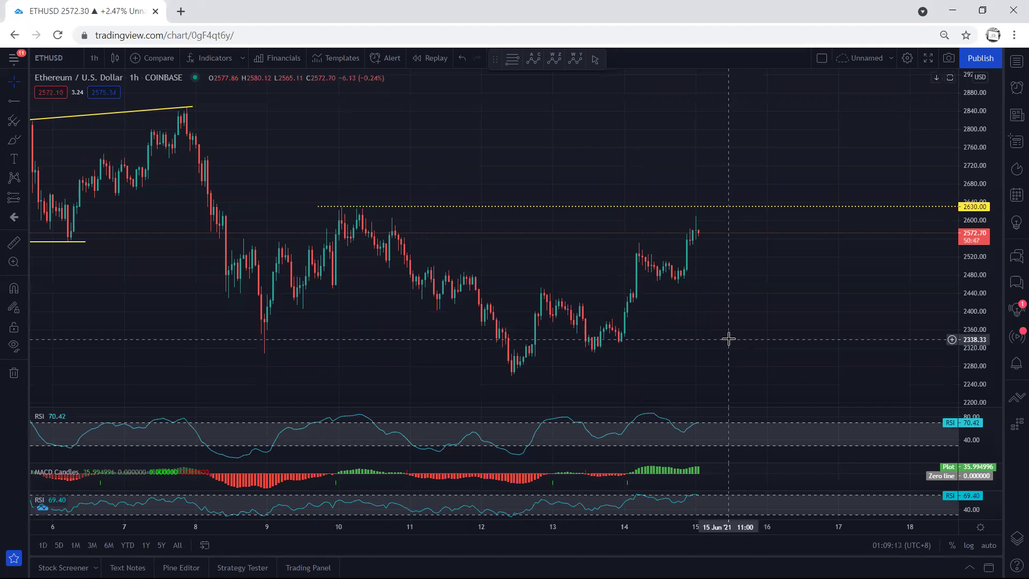
Draw an arrow down to the 2630 ray and sketch a zigzag pullback from the latest candles inside a falling channel
left_click(379, 70)
left_click_drag(699, 226, 715, 229)
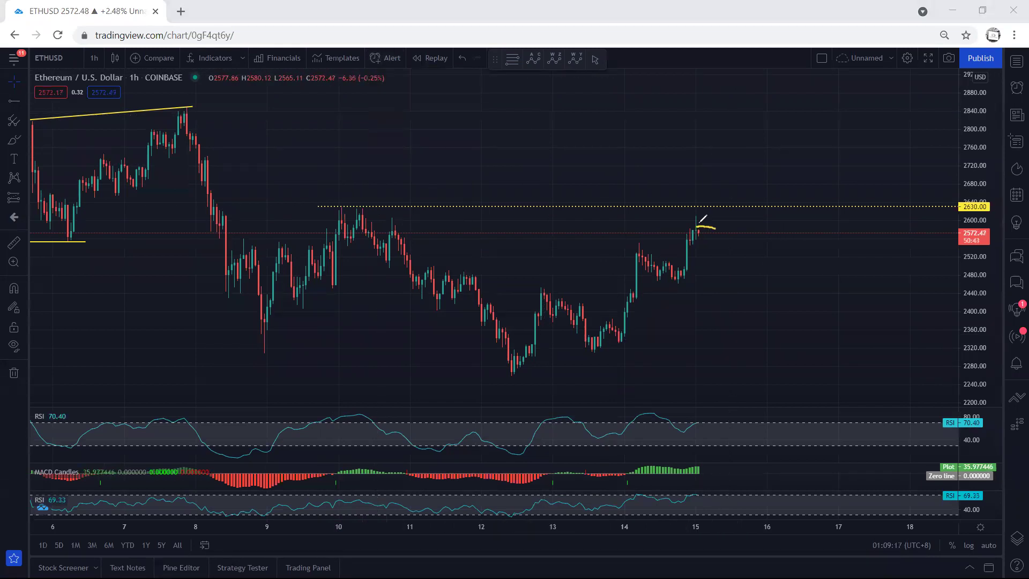
left_click_drag(492, 157, 497, 205)
mouse_move(691, 239)
left_mouse_down()
mouse_move(702, 231)
mouse_move(741, 251)
left_mouse_up()
left_click_drag(706, 218, 786, 237)
left_click_drag(680, 240, 770, 267)
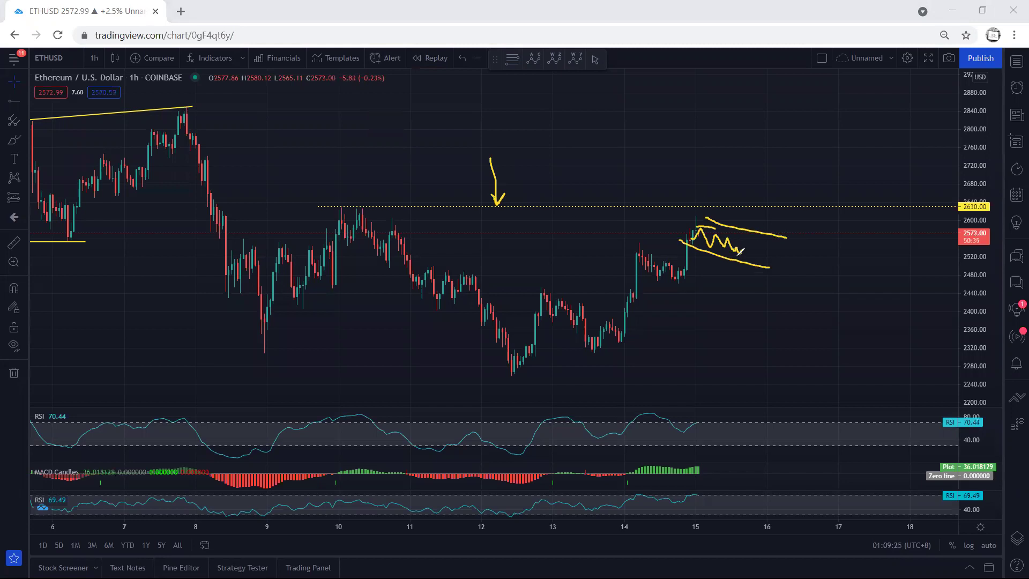
Draw a stroke from the latest candles up through the 2630 ray to about 2700, circle the 10 June highs, and clear the marks
left_click_drag(705, 234, 709, 177)
mouse_move(340, 208)
left_mouse_down()
mouse_move(350, 227)
mouse_move(348, 203)
mouse_move(340, 211)
left_mouse_up()
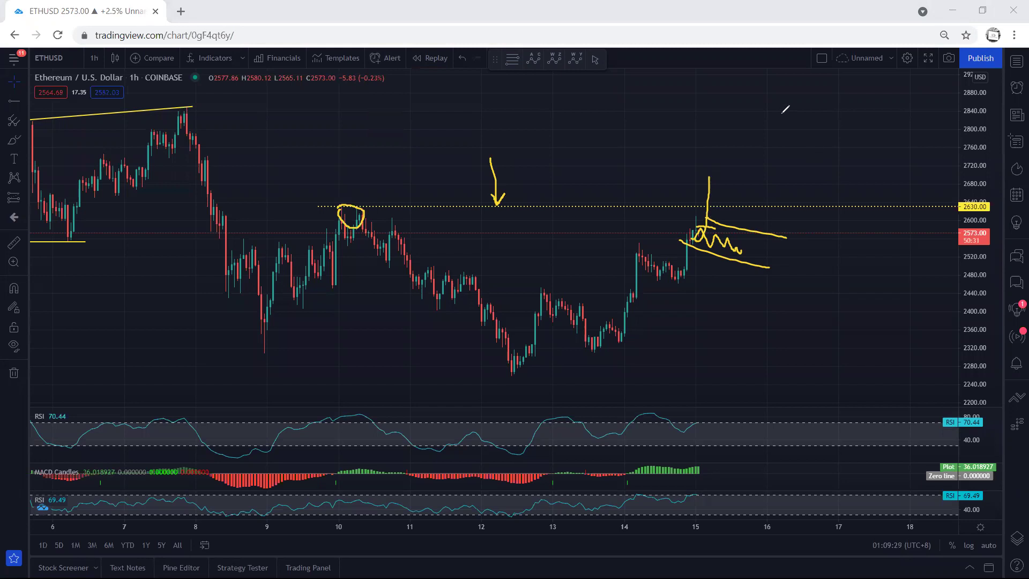
left_click(648, 79)
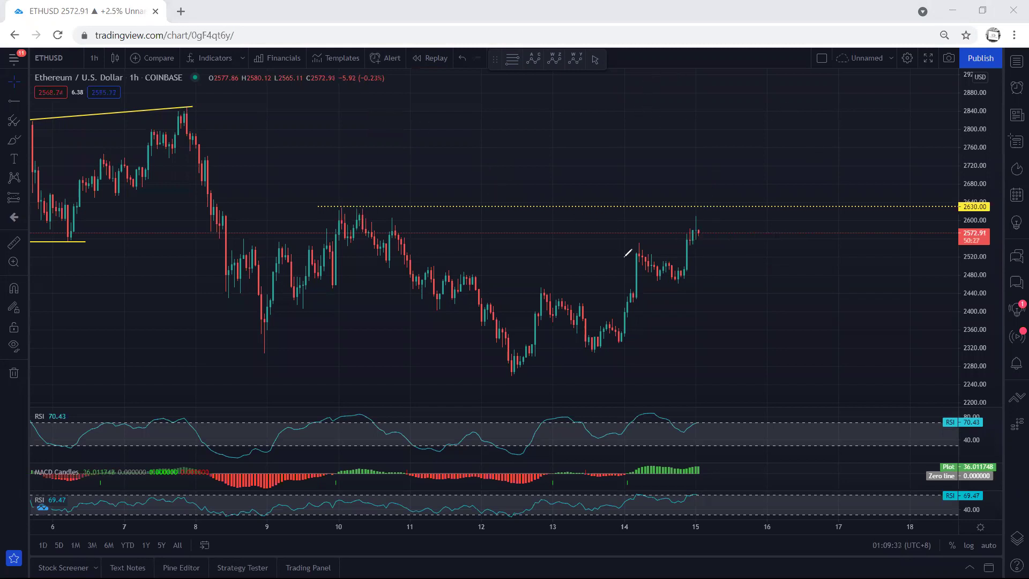
Mark the 13 and 14 June pullbacks, circle the latest candles, and draw an upward stroke from them toward the 2630 ray
left_click_drag(544, 293, 591, 330)
left_click_drag(631, 253, 676, 274)
mouse_move(696, 225)
left_mouse_down()
mouse_move(705, 222)
mouse_move(688, 229)
mouse_move(700, 213)
left_mouse_up()
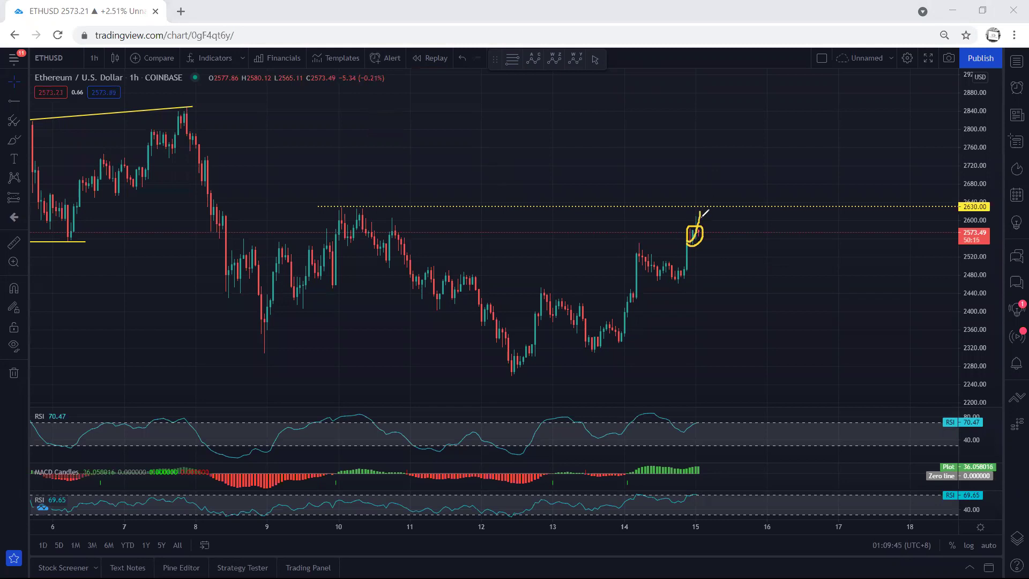
Trace the rise since 12 June with a curve and trendline, sketch a falling zigzag to about 2480, and clear the marks
mouse_move(514, 354)
left_mouse_down()
mouse_move(535, 347)
mouse_move(590, 269)
mouse_move(690, 224)
mouse_move(658, 277)
left_mouse_up()
mouse_move(533, 370)
left_mouse_down()
mouse_move(691, 235)
mouse_move(778, 272)
left_mouse_up()
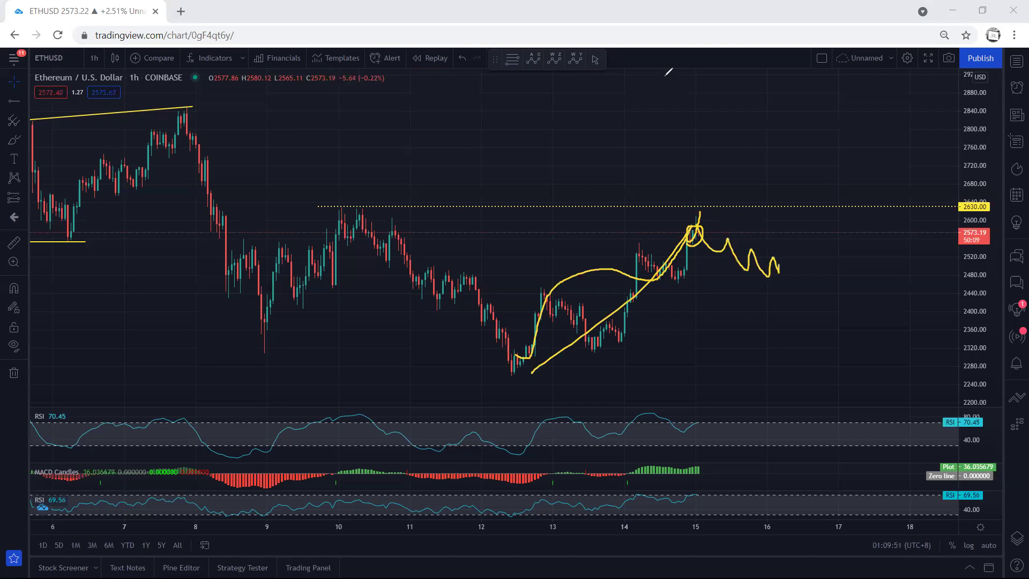
key("Escape")
left_click_drag(351, 138, 370, 138)
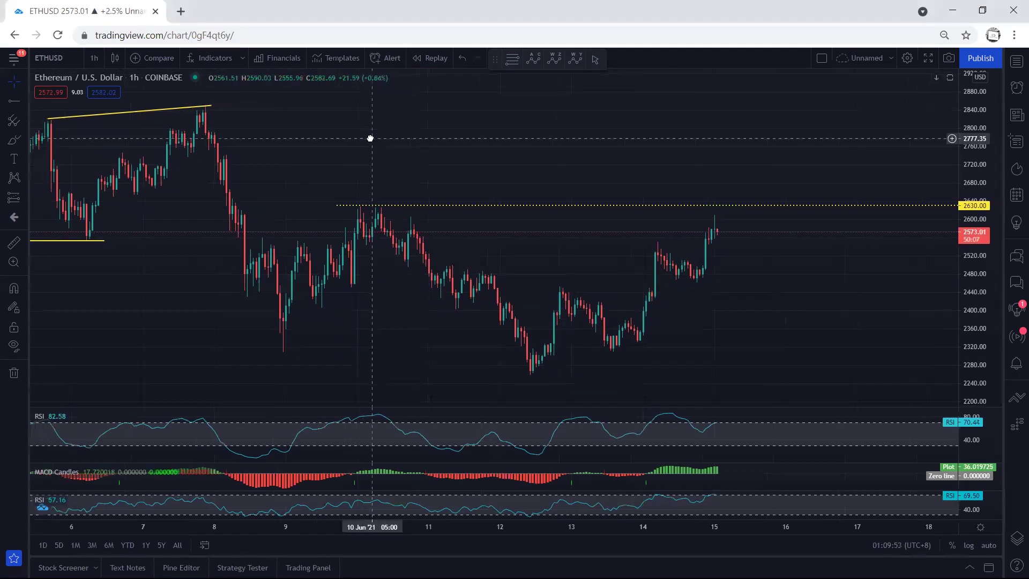